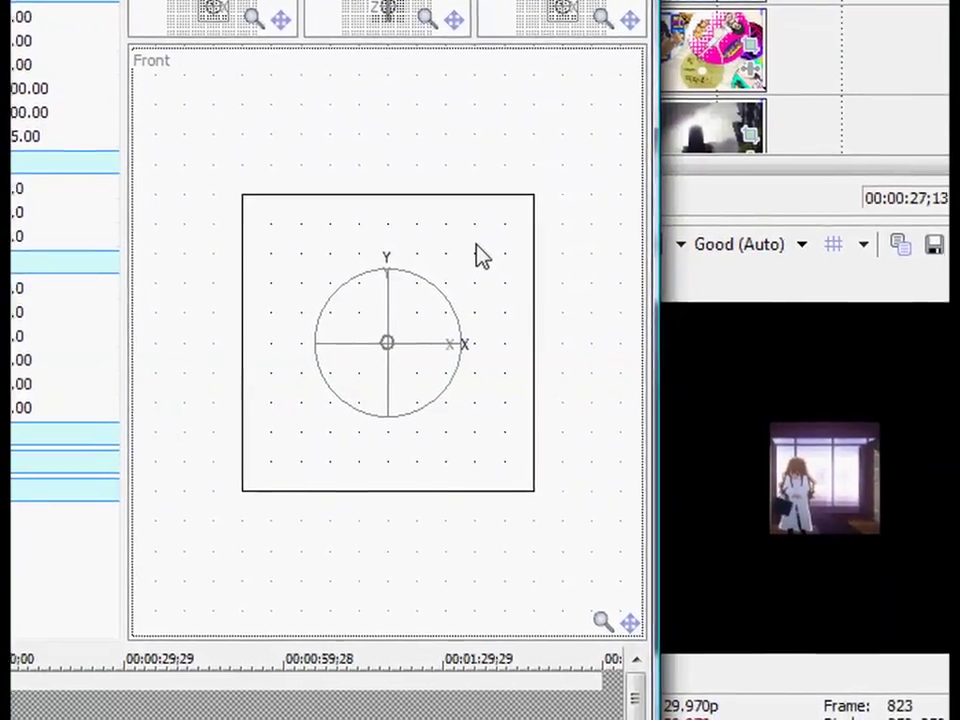
# - Narrow the Track Motion panels and set the Left track's Position X to -500
pyautogui.moveTo(517, 276); pyautogui.dragTo(339, 274)
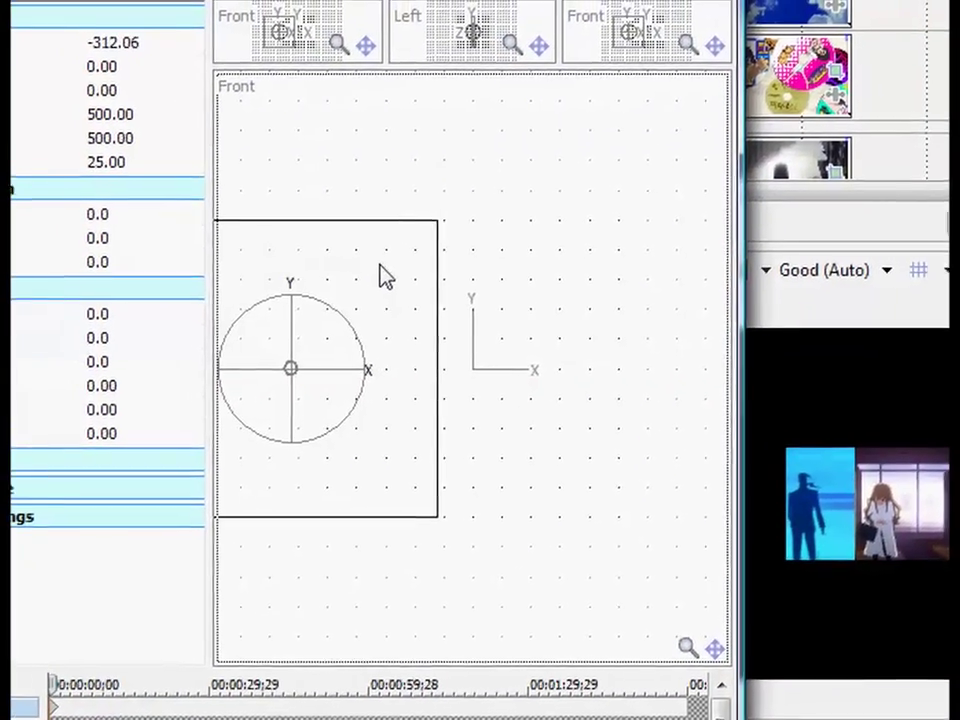
pyautogui.moveTo(776, 474); pyautogui.dragTo(700, 470)
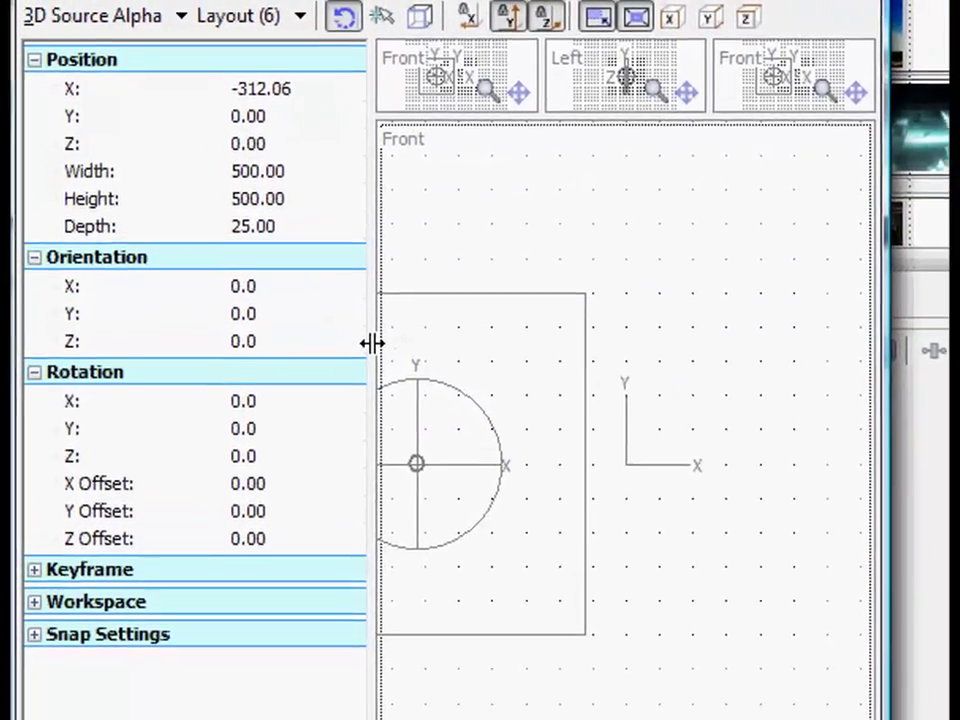
pyautogui.moveTo(341, 310); pyautogui.dragTo(290, 313)
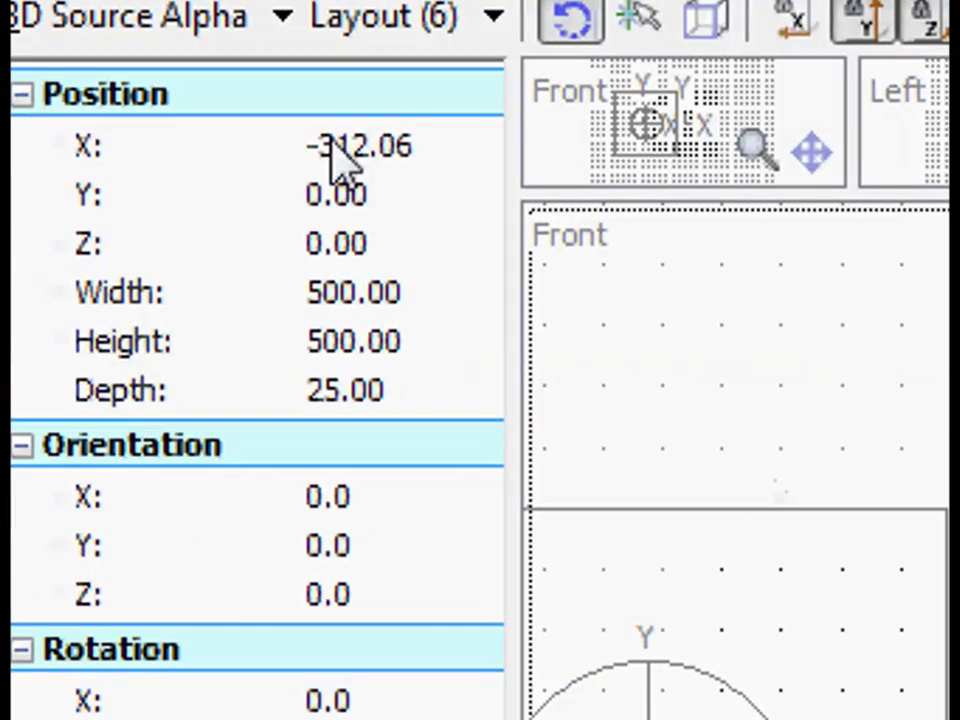
pyautogui.click(289, 124)
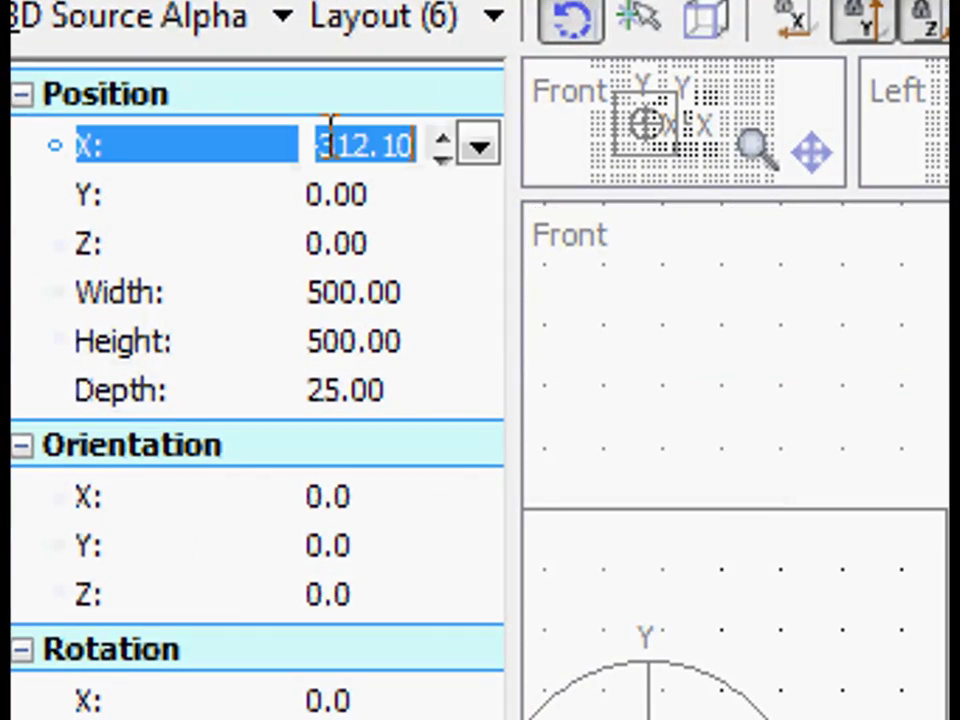
pyautogui.write('-')
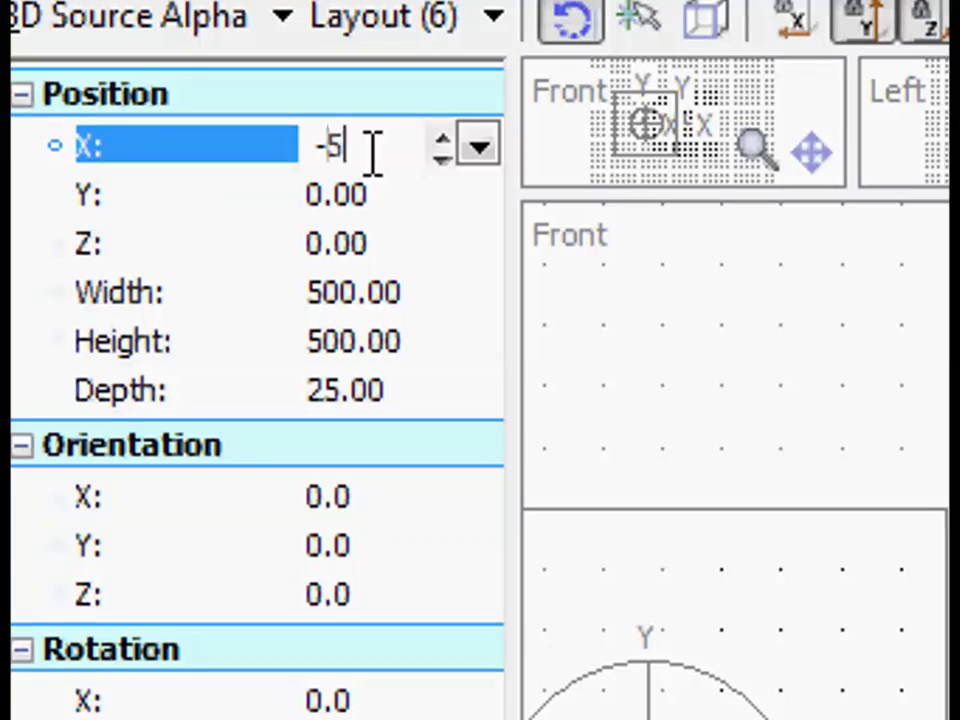
pyautogui.write('500.0')
pyautogui.press('Return')
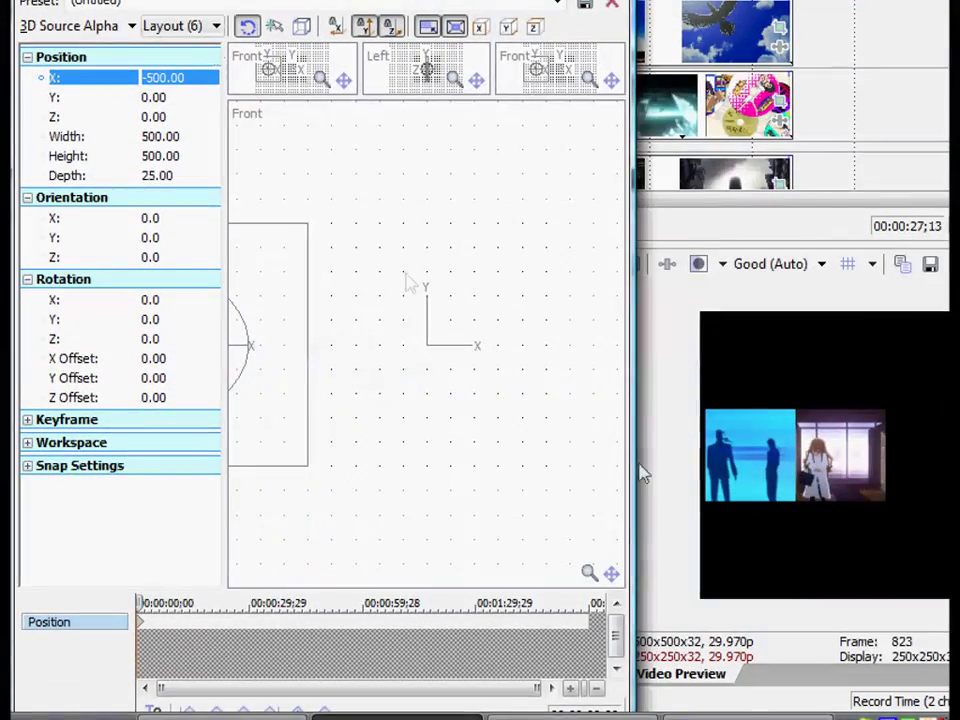
# - Move the Left panel's rotation pivot to an X offset of 250, its inner edge
pyautogui.moveTo(378, 263); pyautogui.dragTo(591, 274)
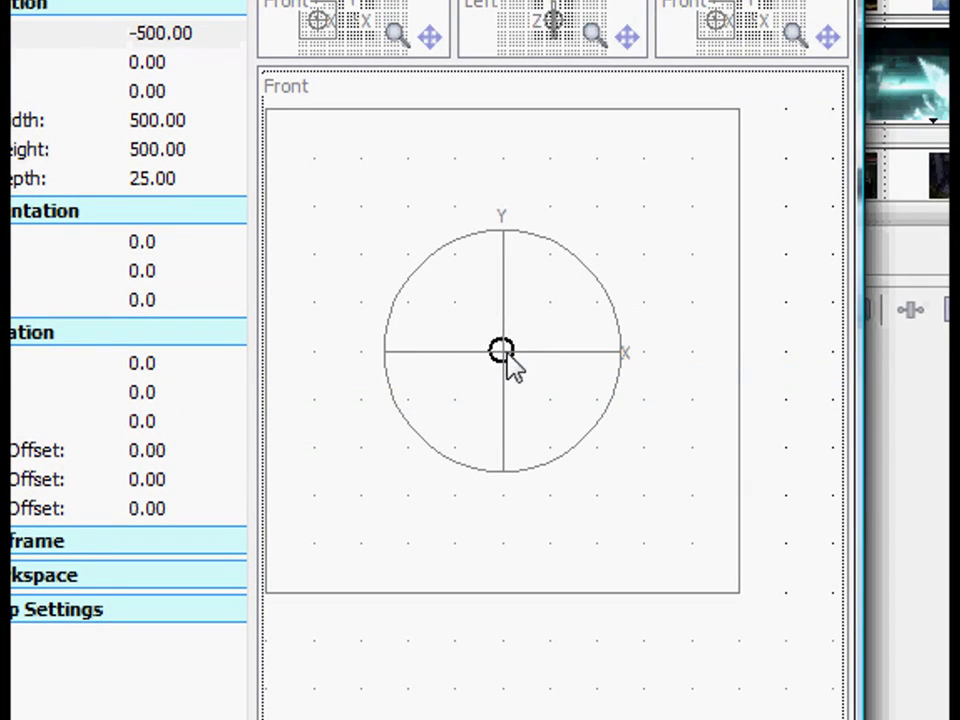
pyautogui.moveTo(515, 352); pyautogui.dragTo(722, 372)
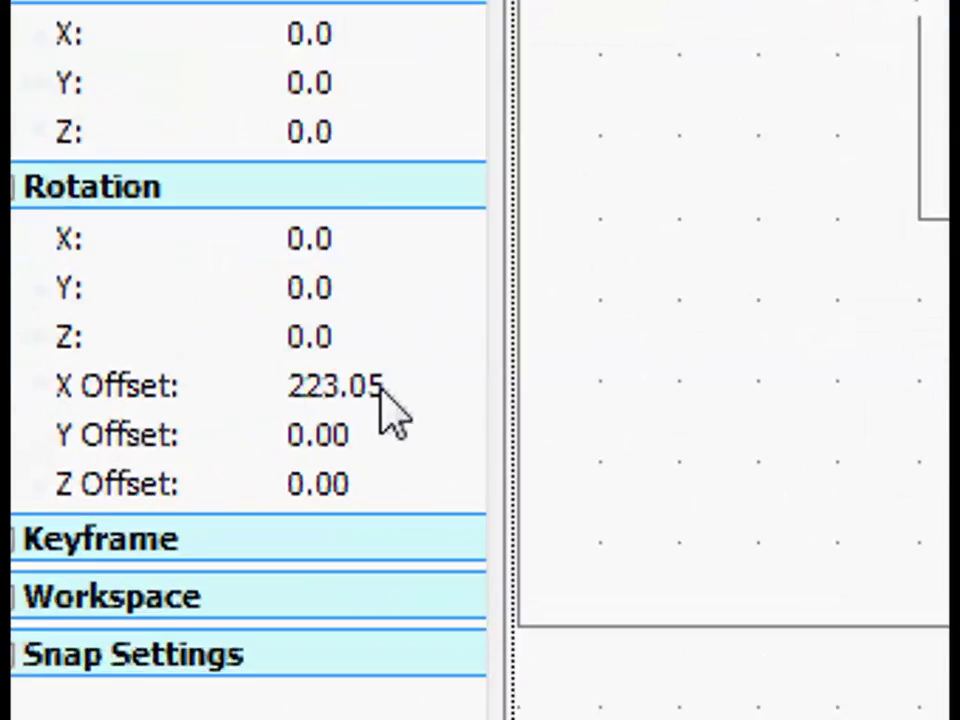
pyautogui.click(184, 453)
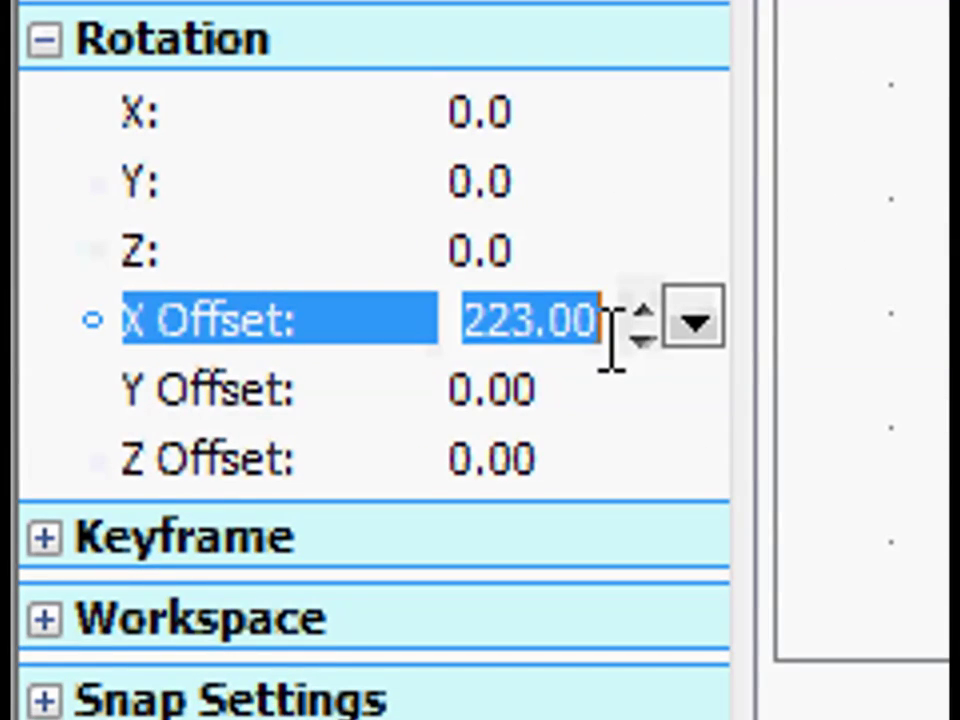
pyautogui.write('250.0')
pyautogui.press('Return')
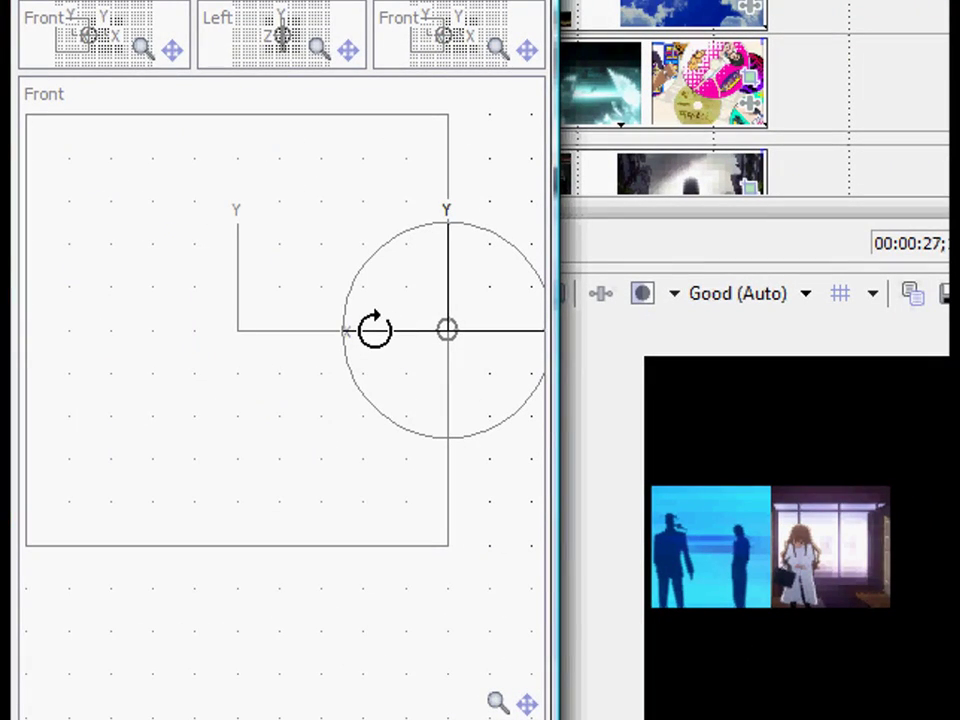
# - Rotate the Left panel 90 degrees on Y to fold it into the left wall
pyautogui.click(388, 336)
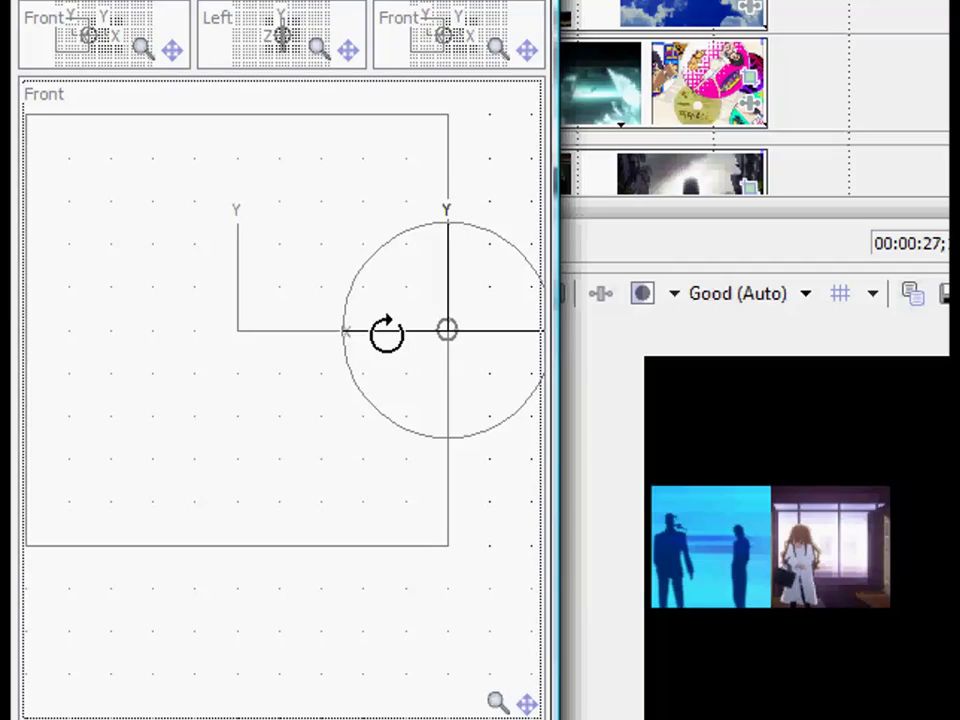
pyautogui.moveTo(388, 336); pyautogui.dragTo(451, 332)
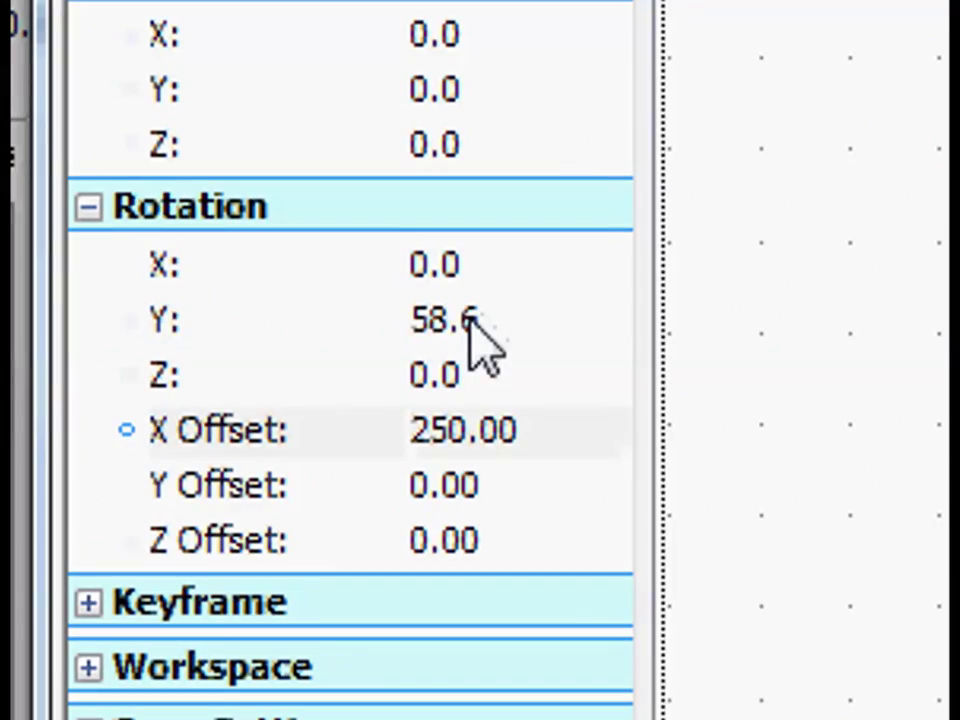
pyautogui.click(175, 367)
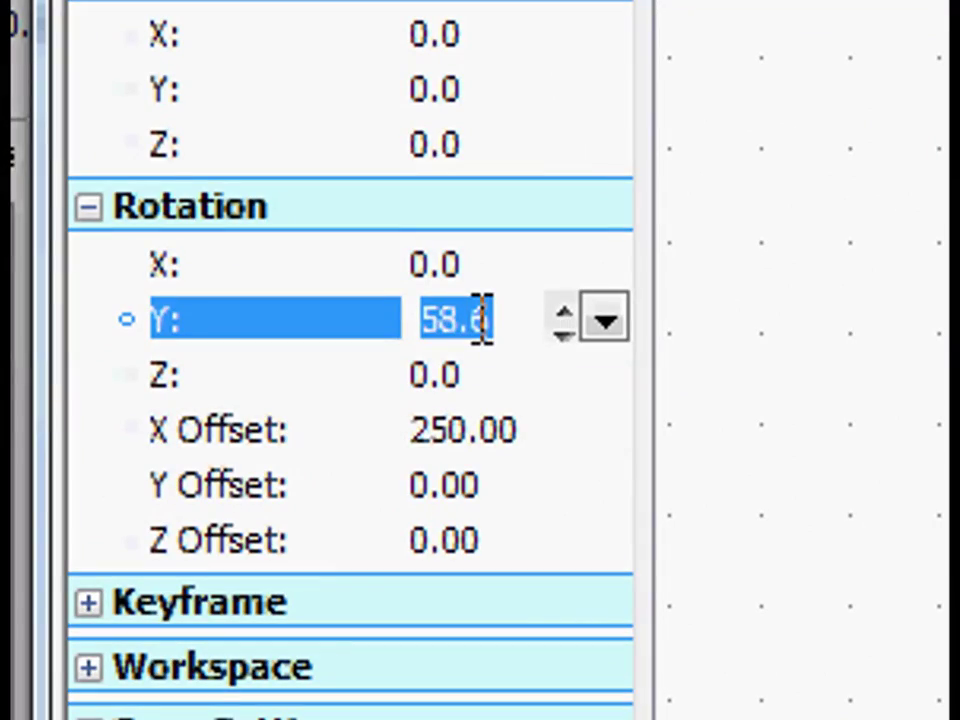
pyautogui.write('90')
pyautogui.press('Return')
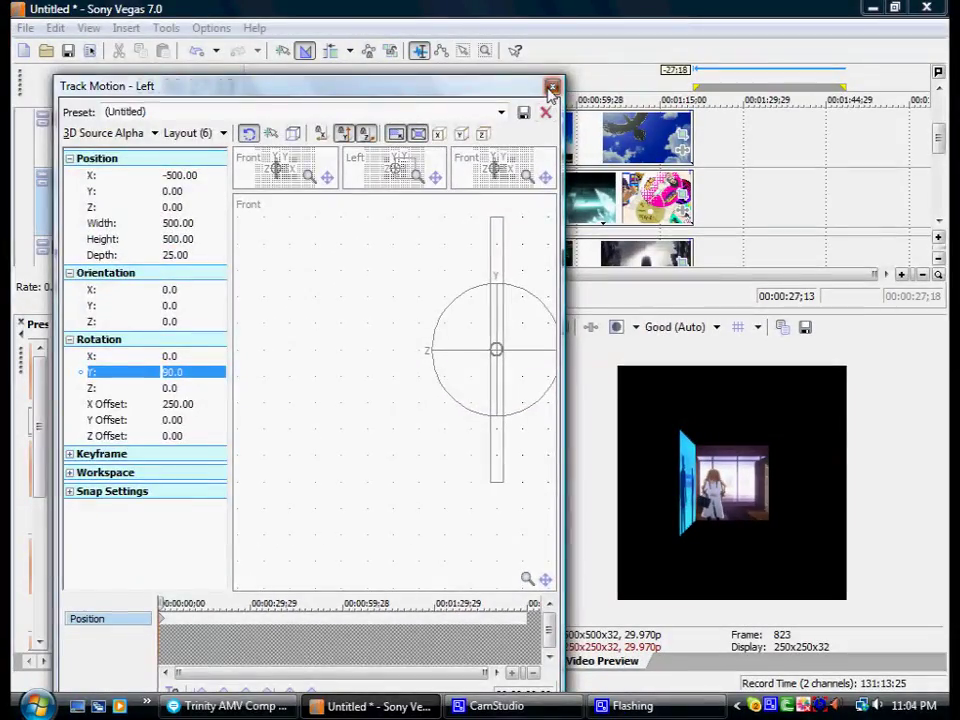
# - Open the Right track's Track Motion and set its Position X to 500
pyautogui.click(552, 89)
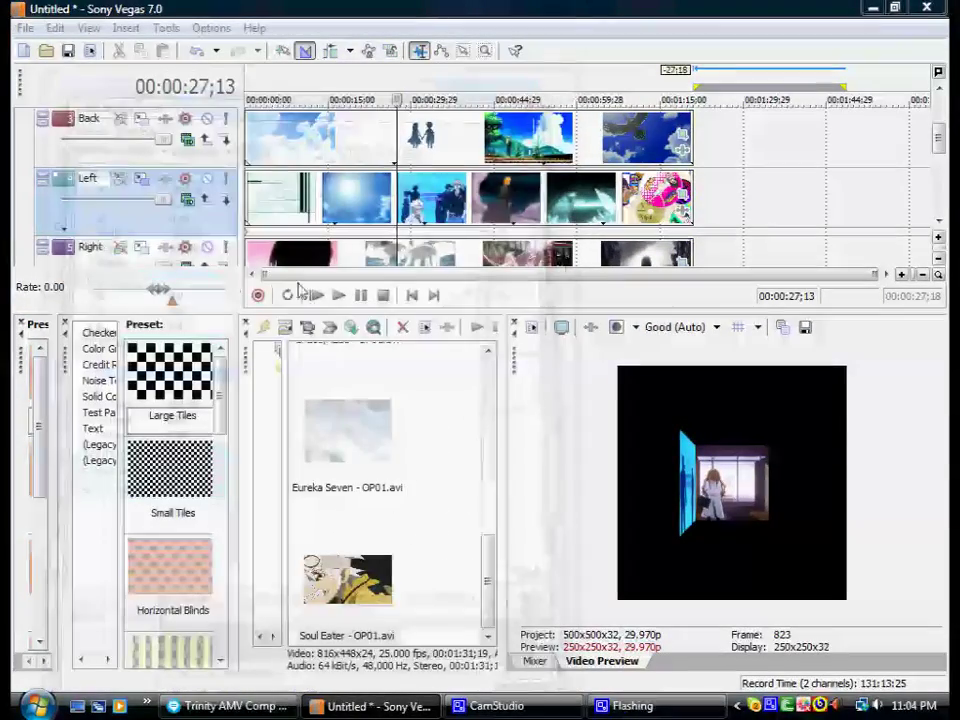
pyautogui.click(938, 220)
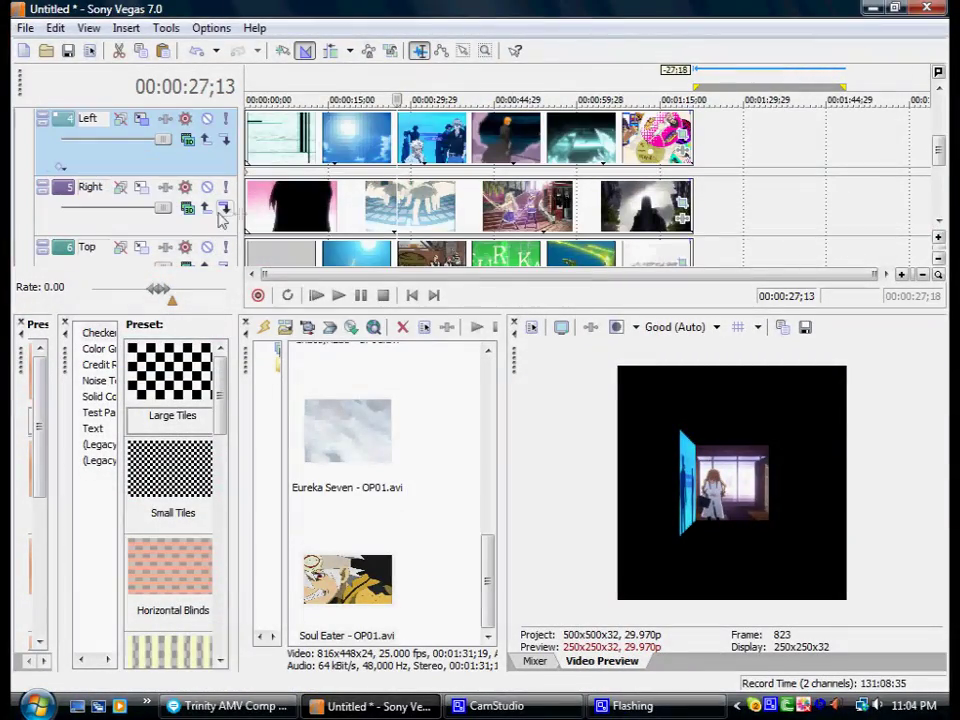
pyautogui.click(142, 189)
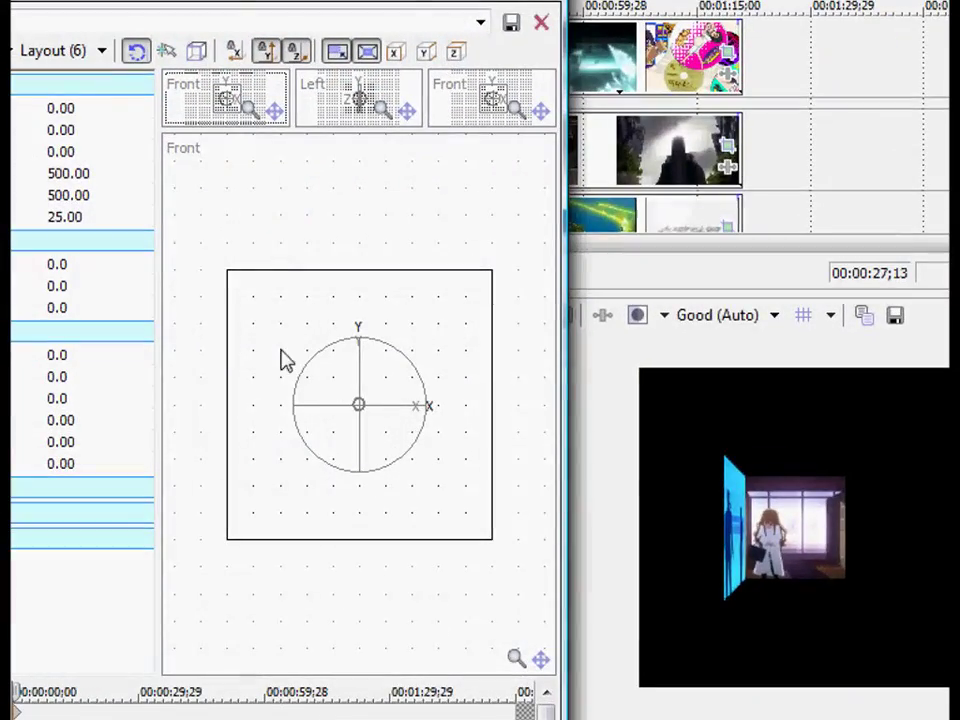
pyautogui.moveTo(268, 338); pyautogui.dragTo(456, 321)
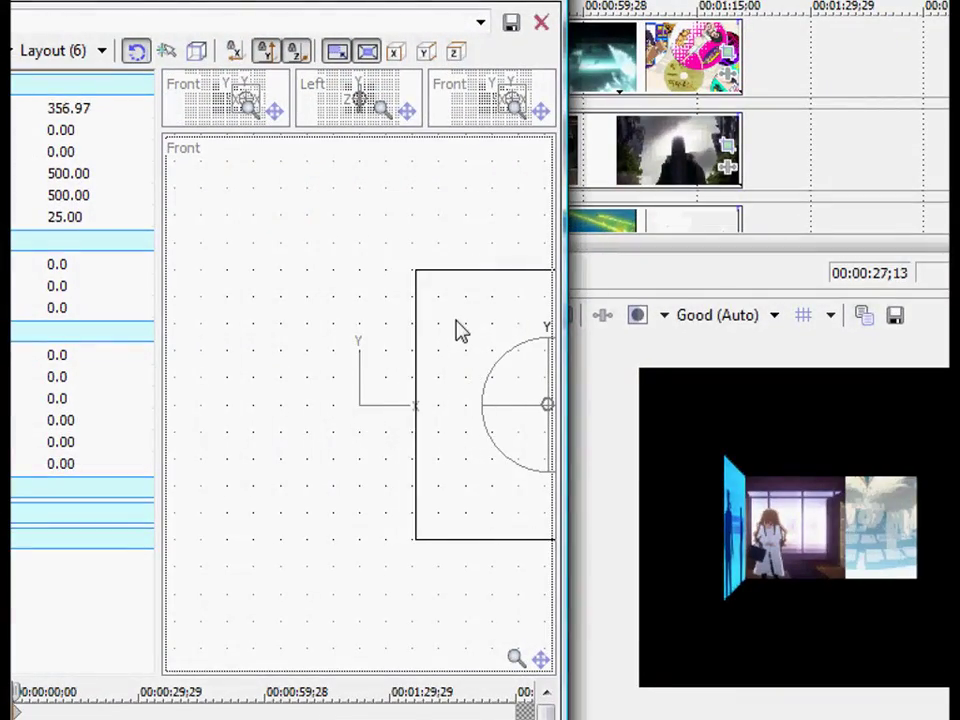
pyautogui.moveTo(458, 368); pyautogui.dragTo(251, 354)
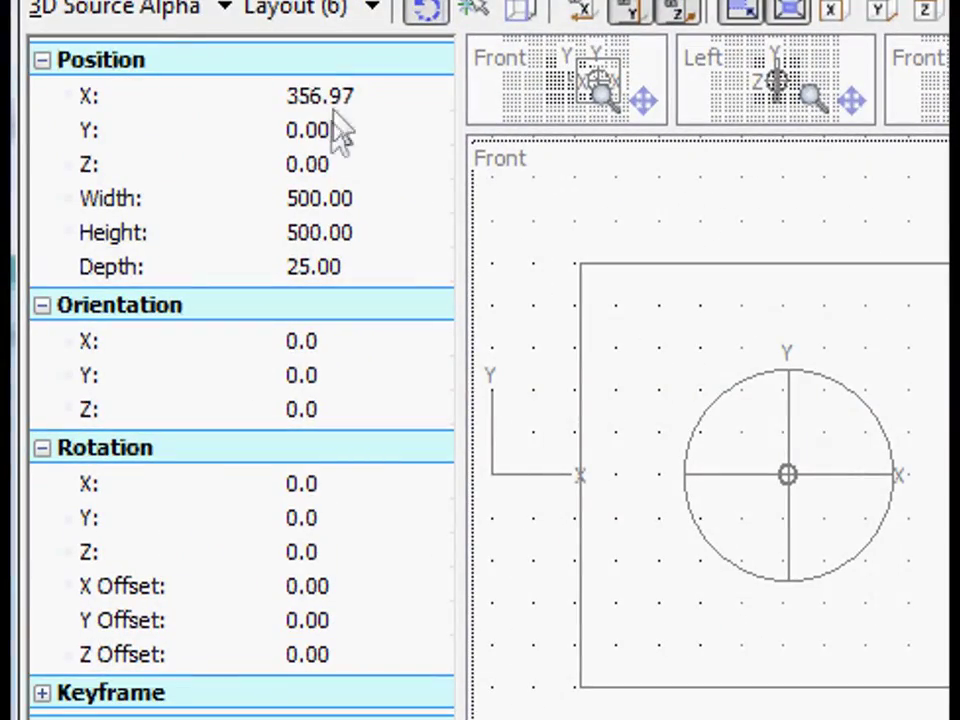
pyautogui.click(333, 96)
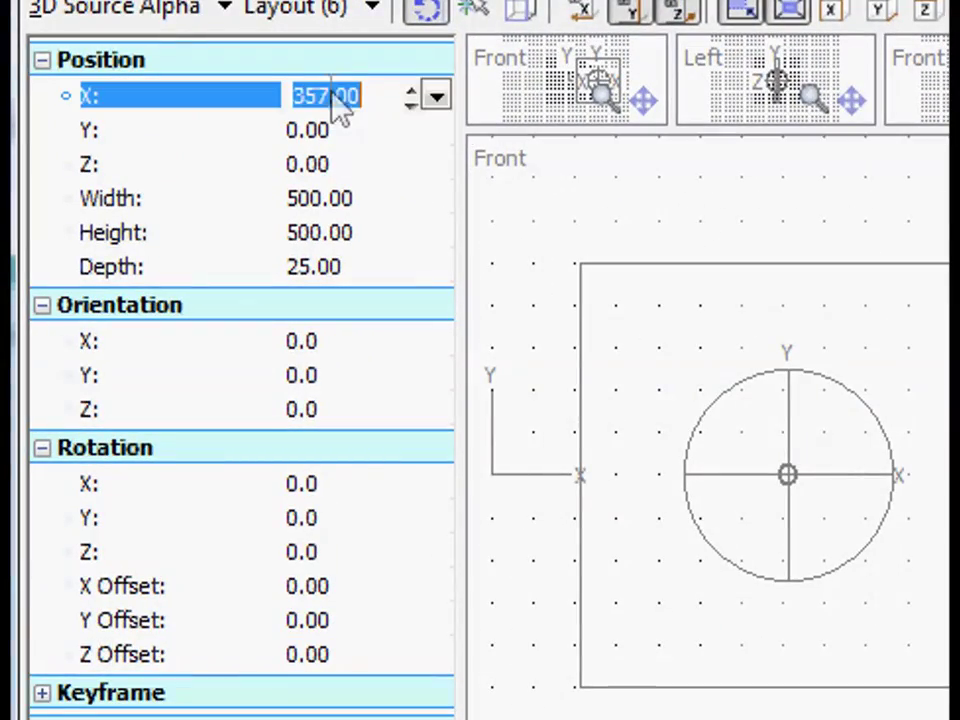
pyautogui.write('50.')
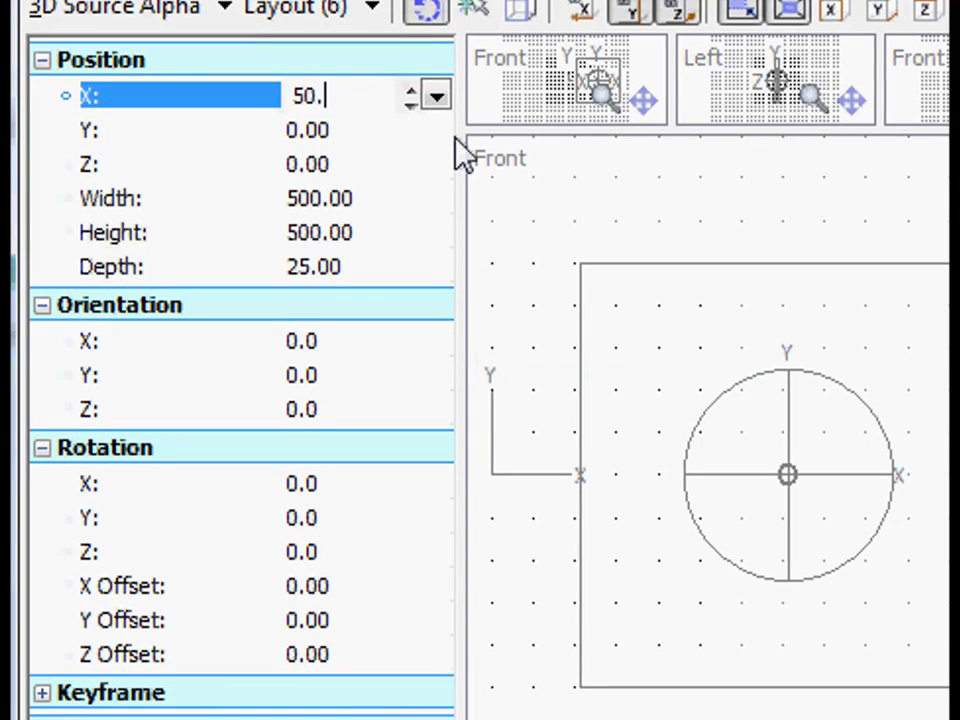
pyautogui.press('BackSpace')
pyautogui.write('0')
pyautogui.press('Return')
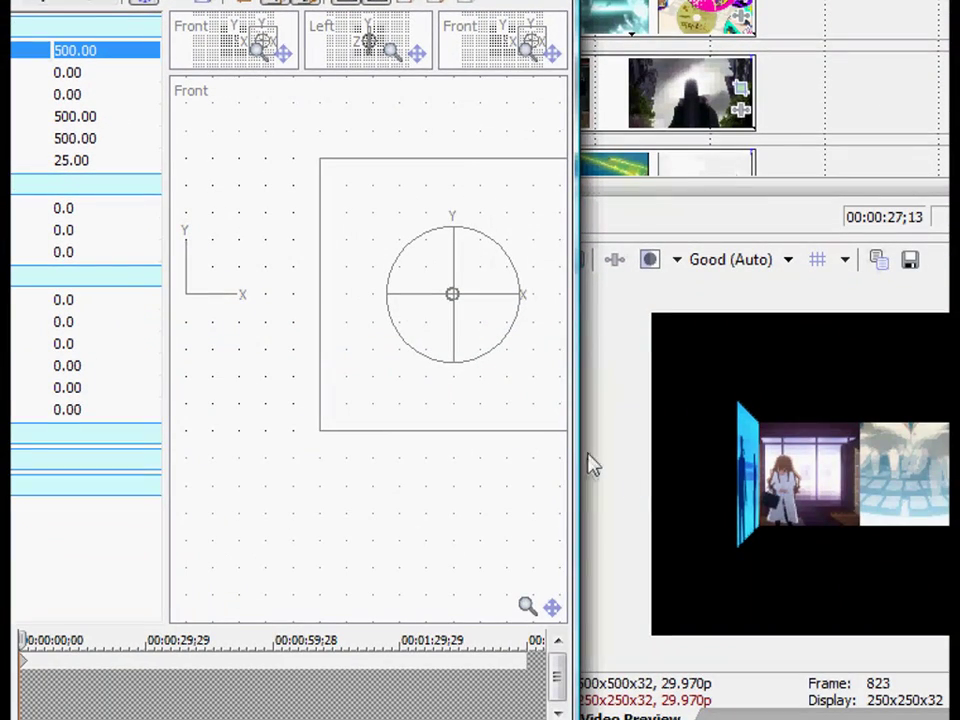
# - Move the Right panel's rotation pivot to an X offset of -250
pyautogui.moveTo(463, 308); pyautogui.dragTo(336, 310)
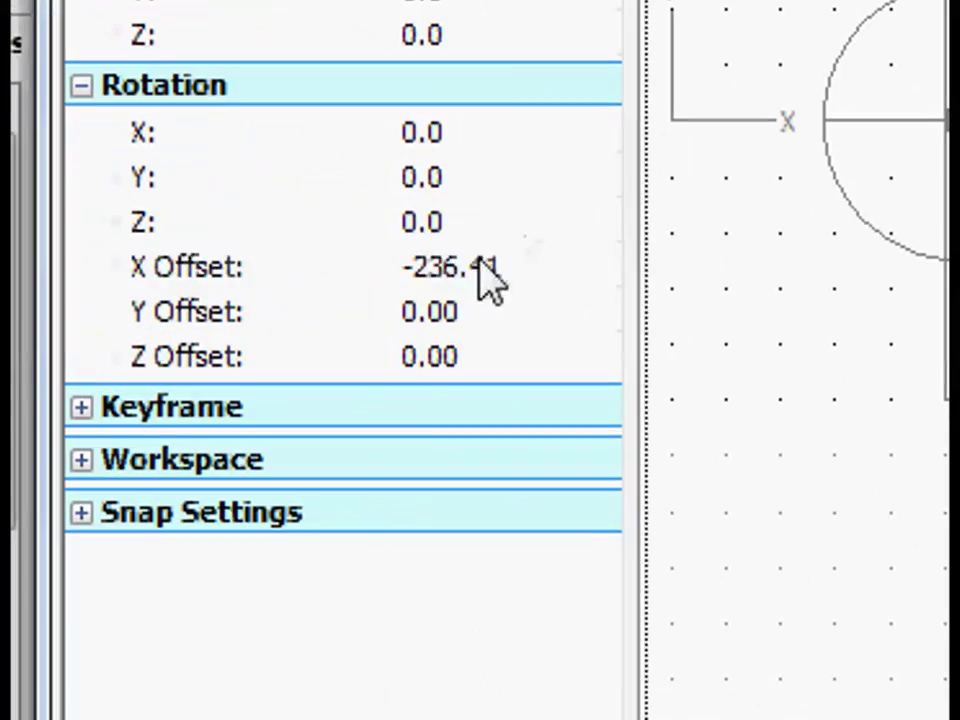
pyautogui.doubleClick(93, 363)
pyautogui.press('BackSpace')
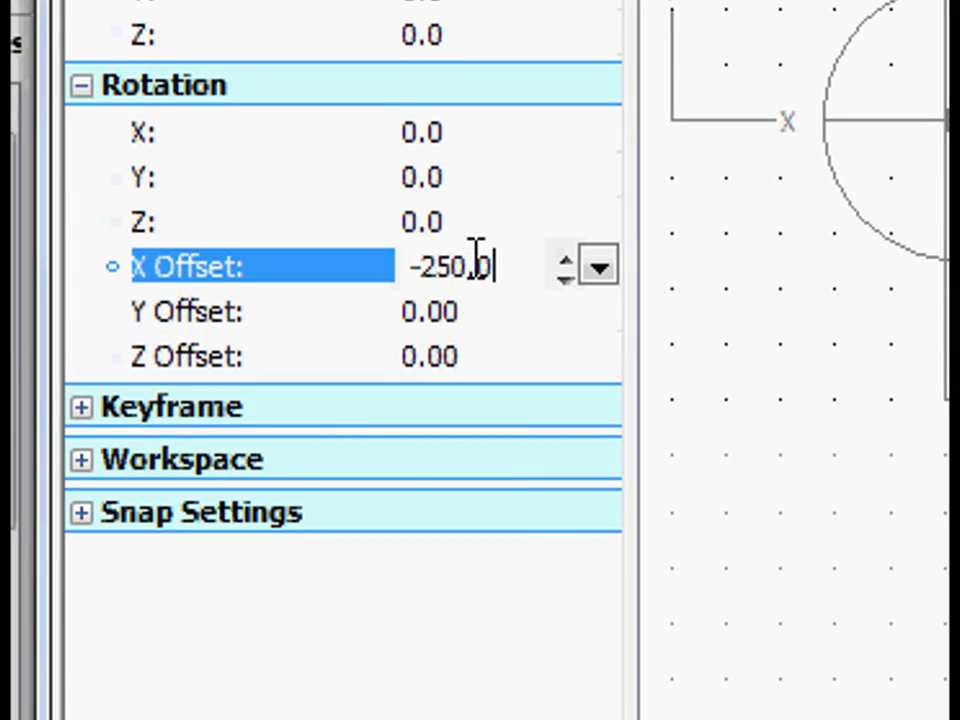
pyautogui.write('-250.0')
pyautogui.press('Return')
# - Rotate the Right panel -90 degrees on Y to close the cube's right side
pyautogui.moveTo(334, 294); pyautogui.dragTo(266, 300)
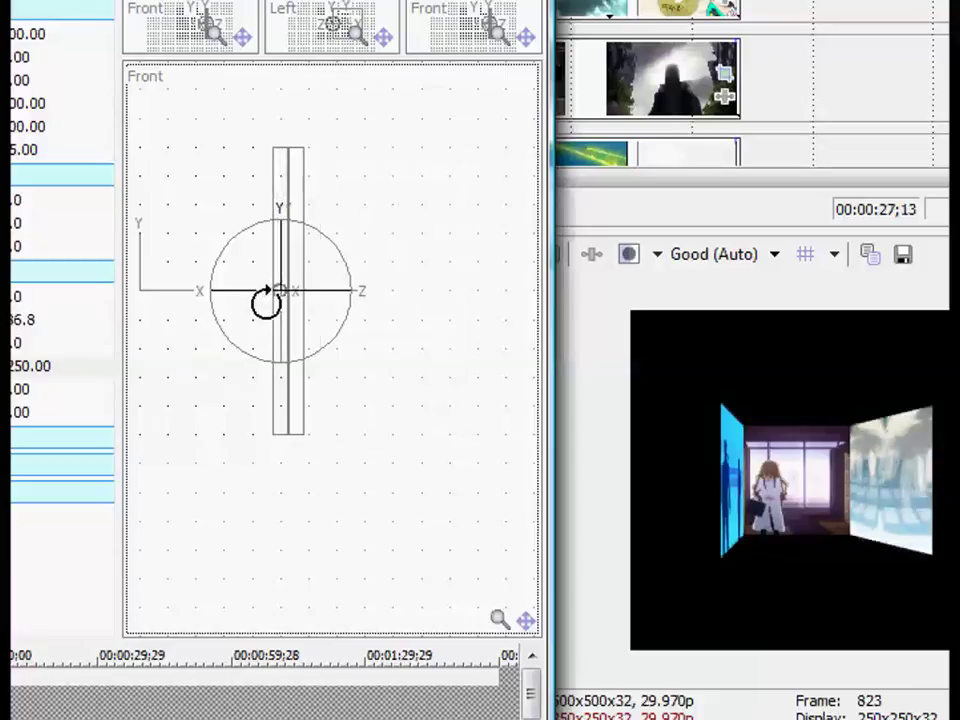
pyautogui.doubleClick(75, 320)
pyautogui.press('BackSpace')
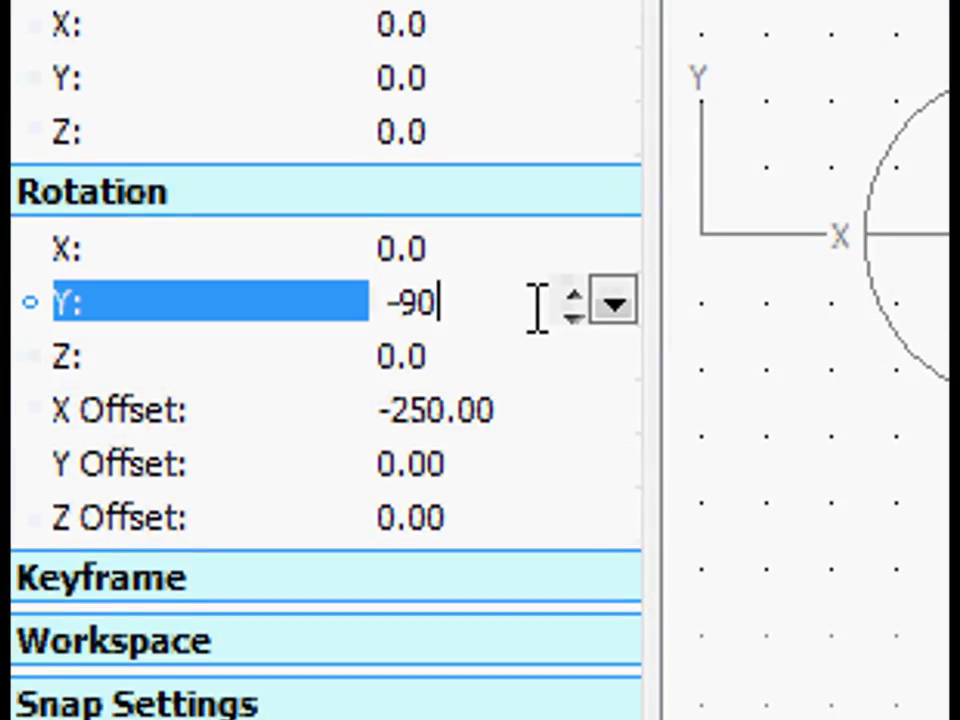
pyautogui.write('-90')
pyautogui.press('Return')
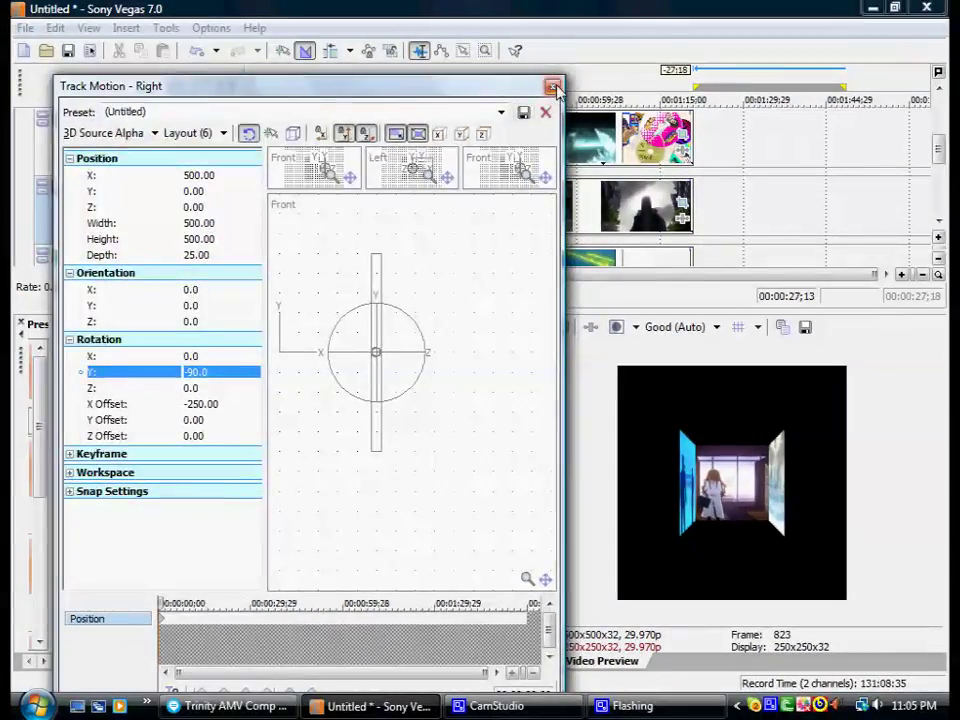
# - Close the Right track's motion settings and scroll down to the Top track
pyautogui.click(553, 87)
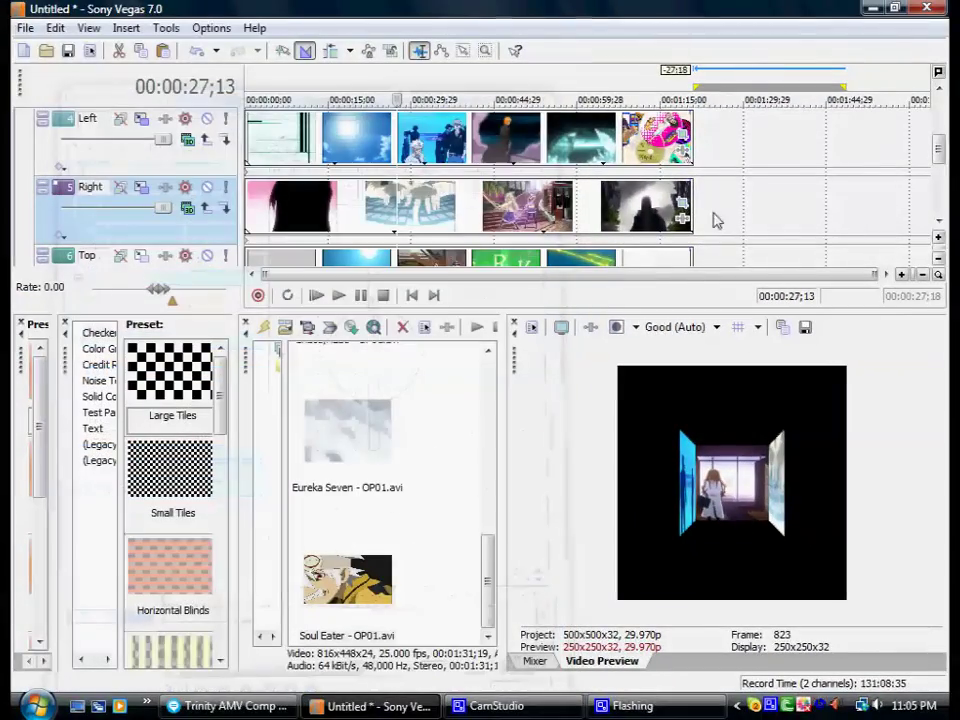
pyautogui.click(938, 222)
pyautogui.click(938, 222)
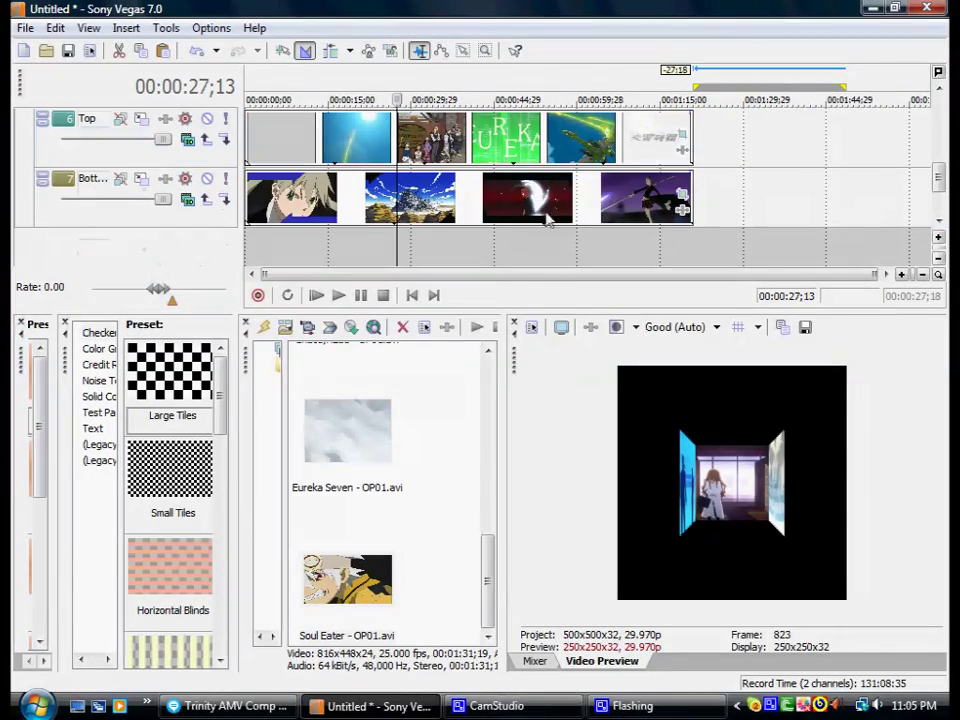
pyautogui.click(141, 118)
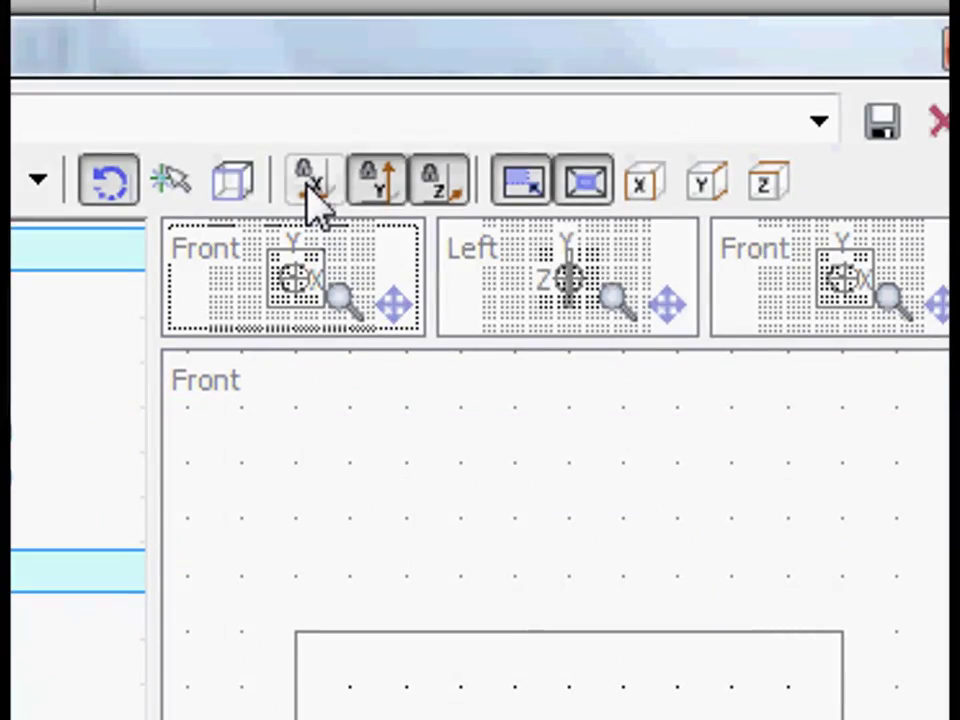
# - Lock horizontal movement and raise the Top panel to Position Y 500
pyautogui.click(307, 185)
pyautogui.click(378, 185)
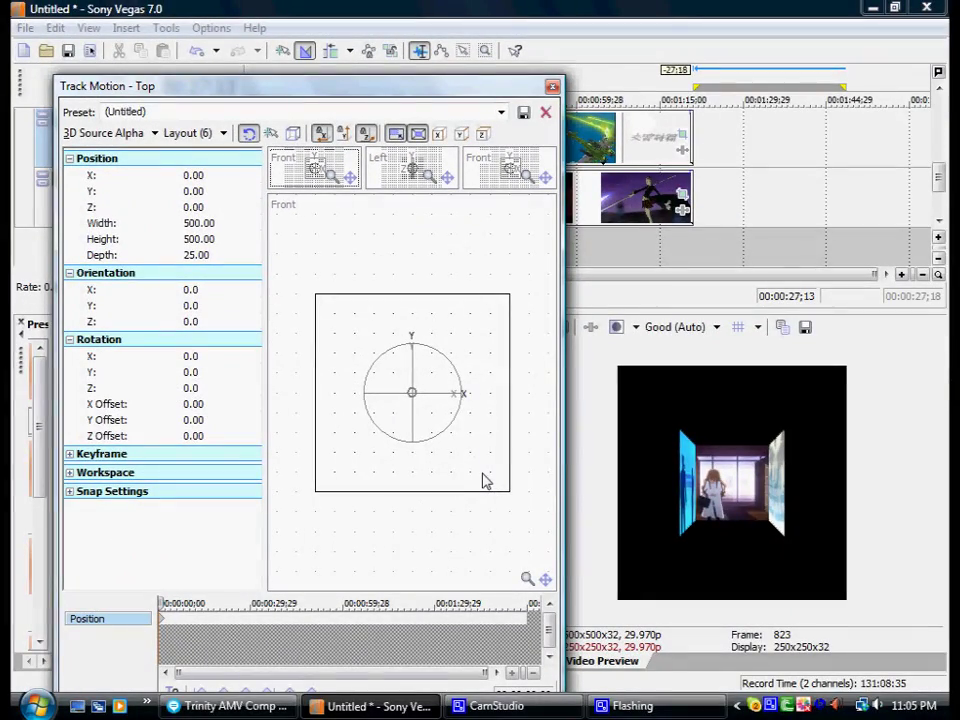
pyautogui.moveTo(474, 480); pyautogui.dragTo(455, 328)
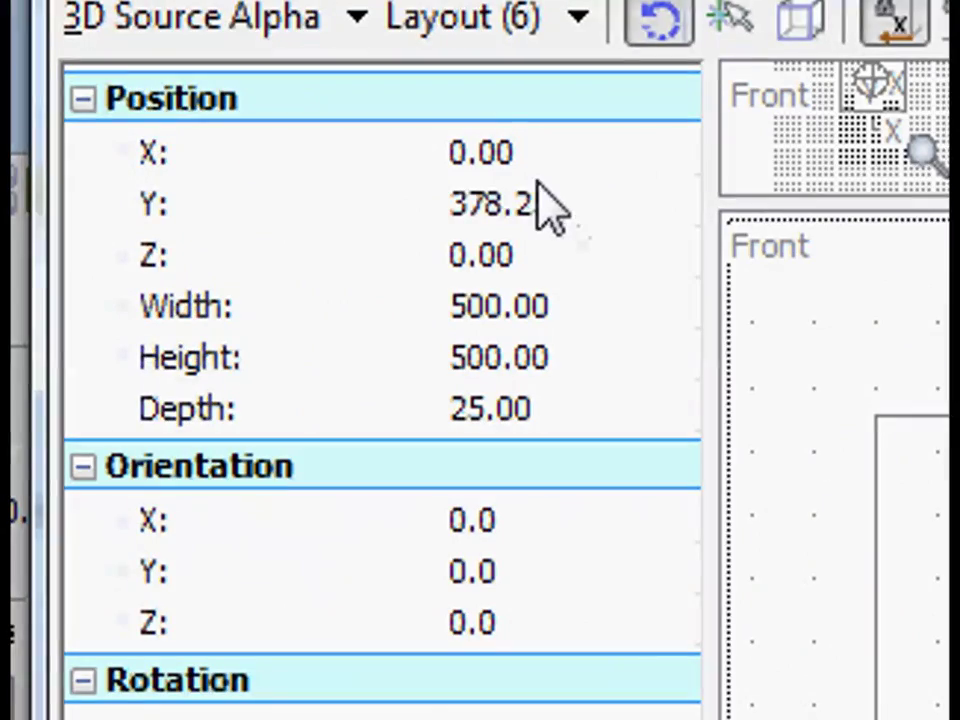
pyautogui.click(205, 200)
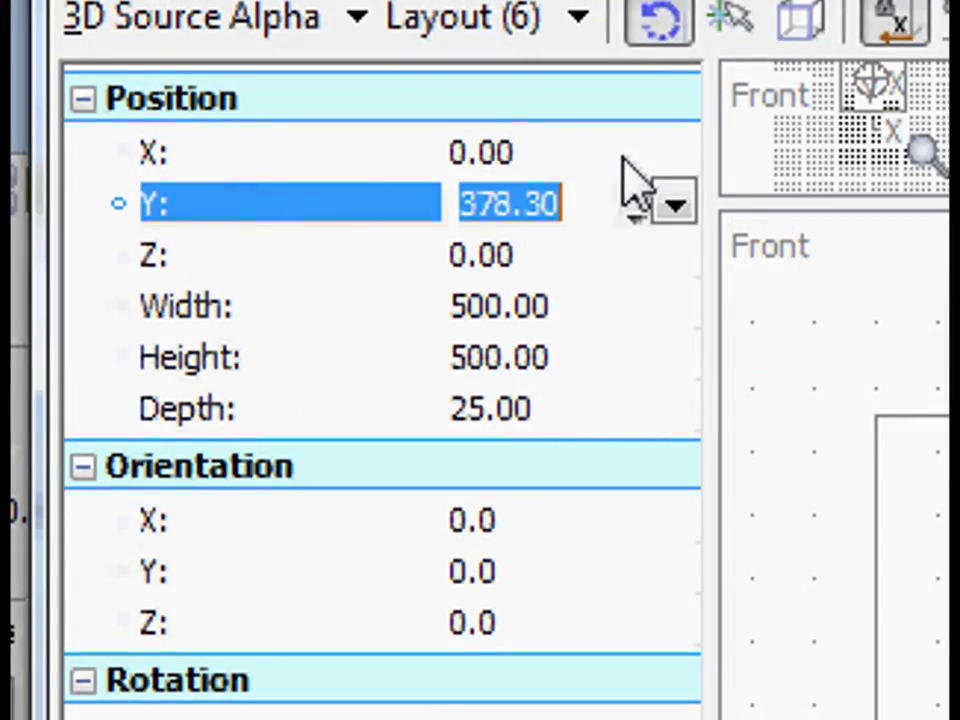
pyautogui.write('500')
pyautogui.press('Return')
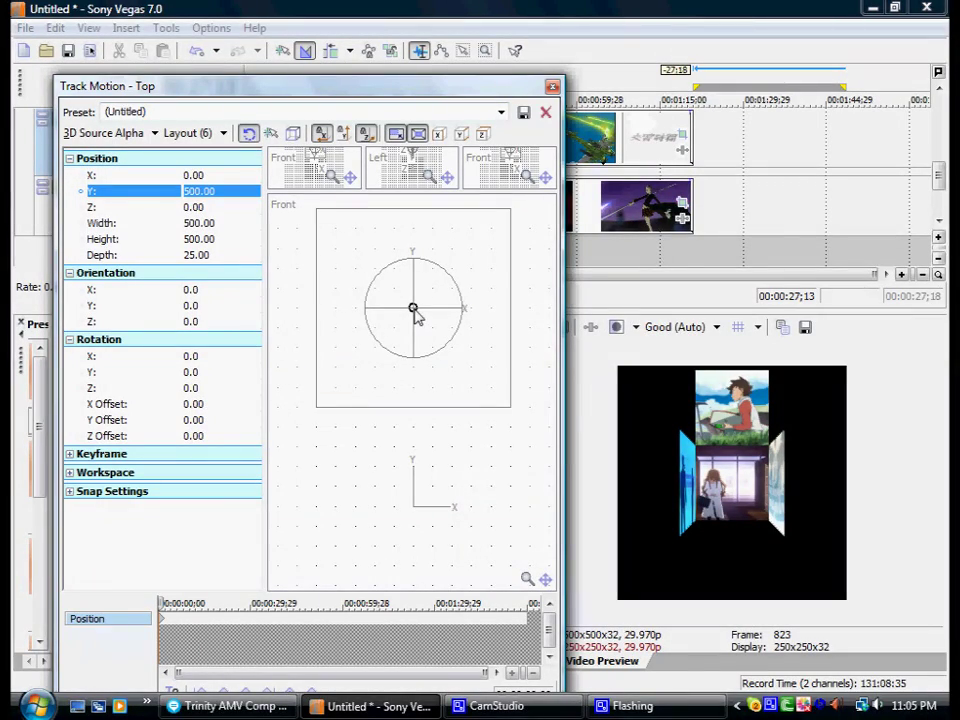
# - Move the Top panel's rotation centre below it to a Y offset of -250
pyautogui.moveTo(415, 309); pyautogui.dragTo(420, 384)
pyautogui.click(268, 416)
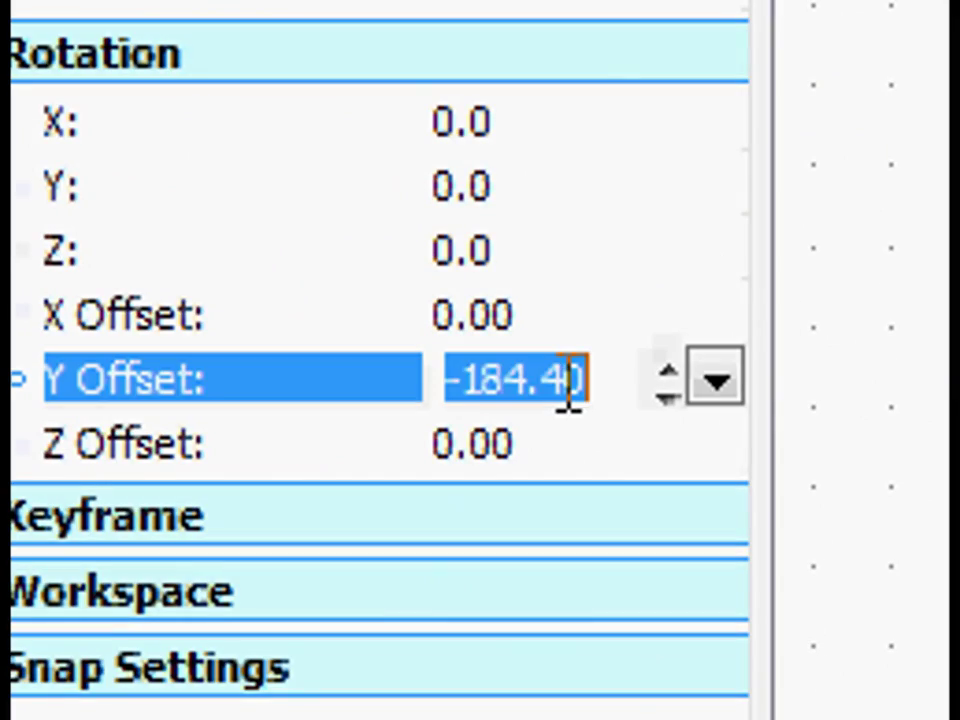
pyautogui.write('-250.')
pyautogui.press('Return')
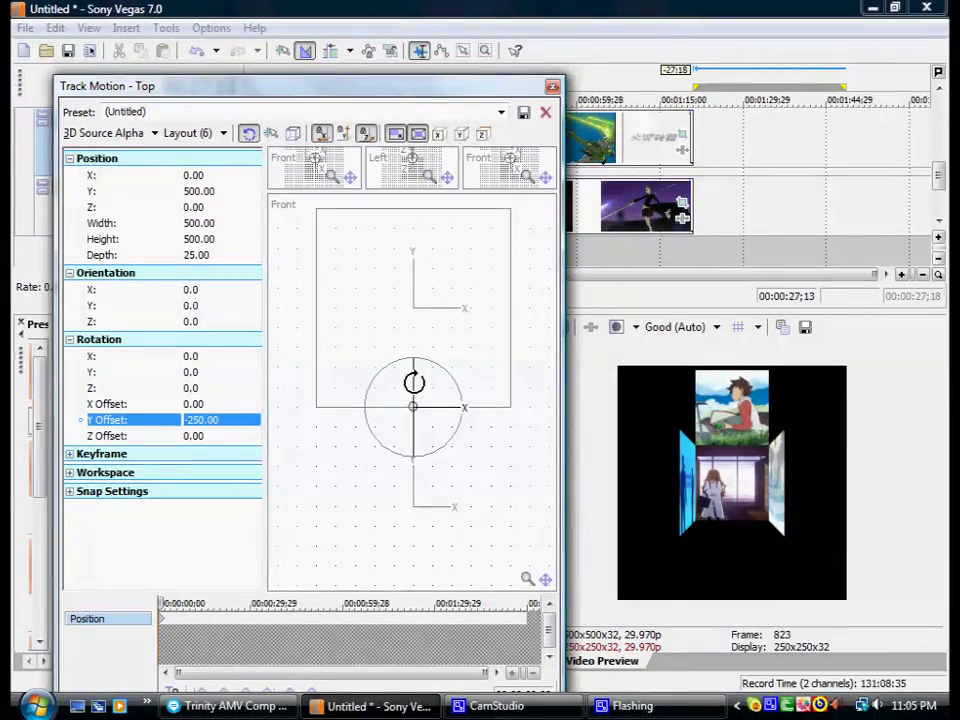
# - Tilt the Top panel 90 degrees on X and close its motion settings
pyautogui.moveTo(414, 383); pyautogui.dragTo(414, 414)
pyautogui.click(200, 356)
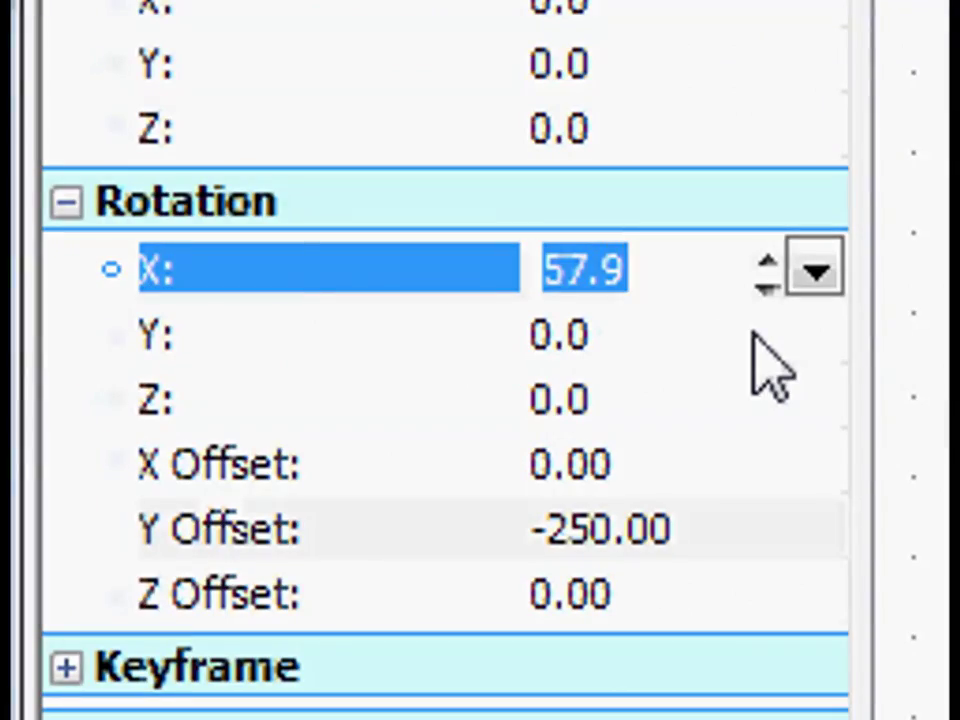
pyautogui.write('90.')
pyautogui.press('Return')
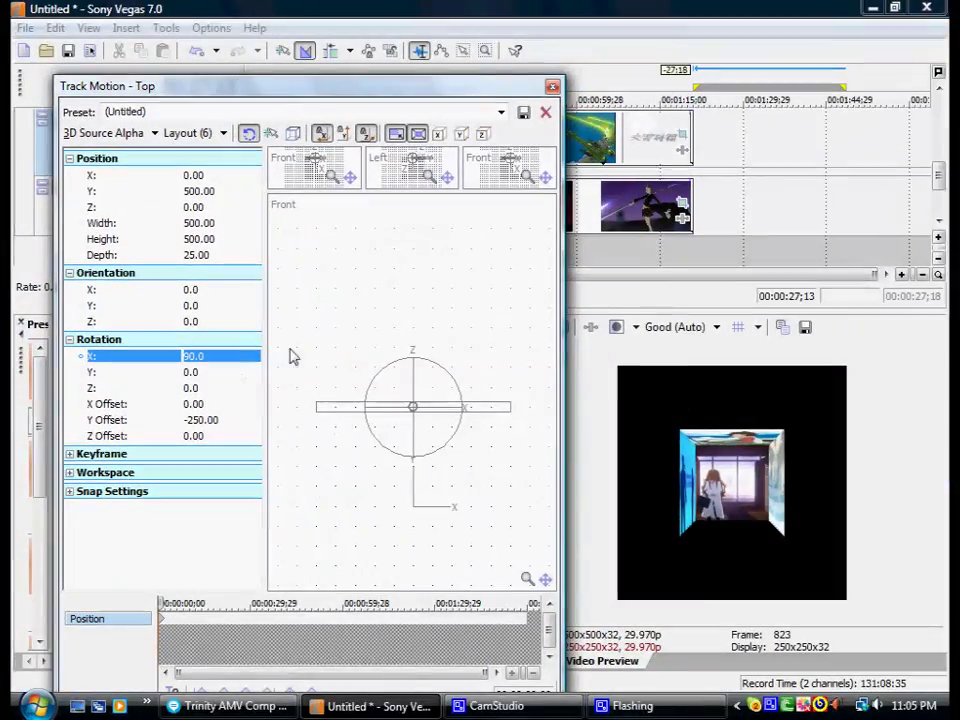
pyautogui.click(553, 89)
# - Lower the Bottom track's panel to Position Y -500
pyautogui.click(141, 188)
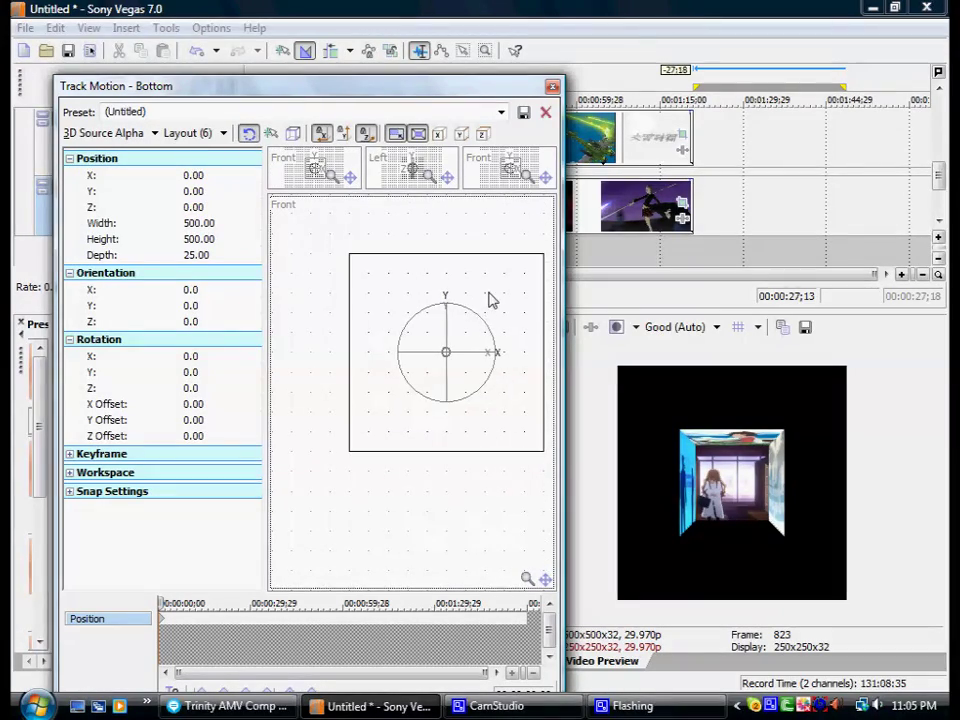
pyautogui.moveTo(493, 300); pyautogui.dragTo(497, 399)
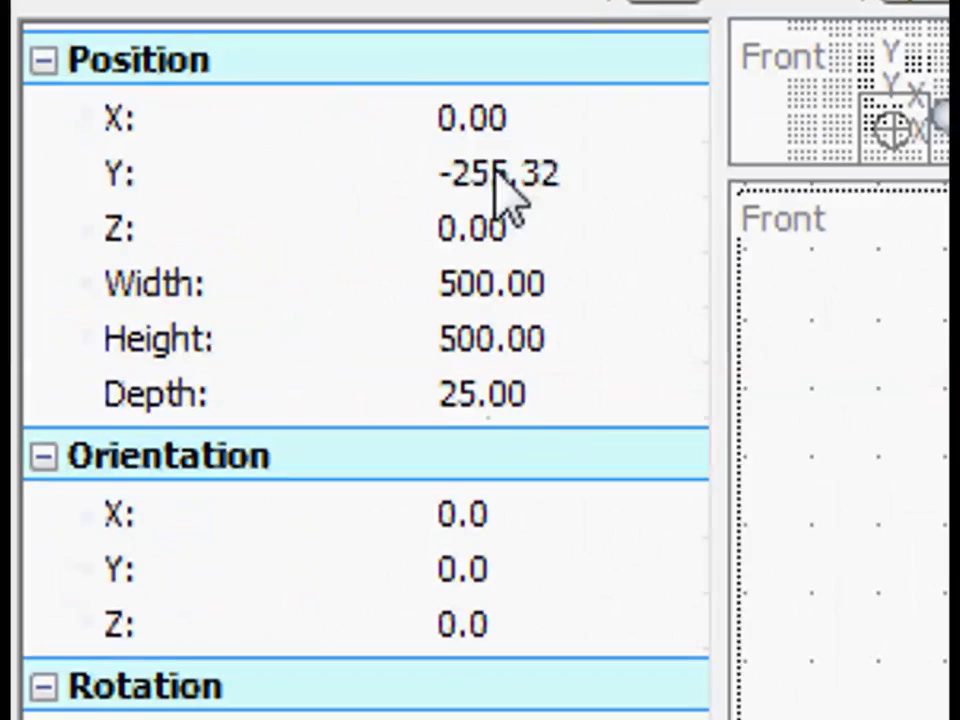
pyautogui.click(144, 191)
pyautogui.write('-500.00')
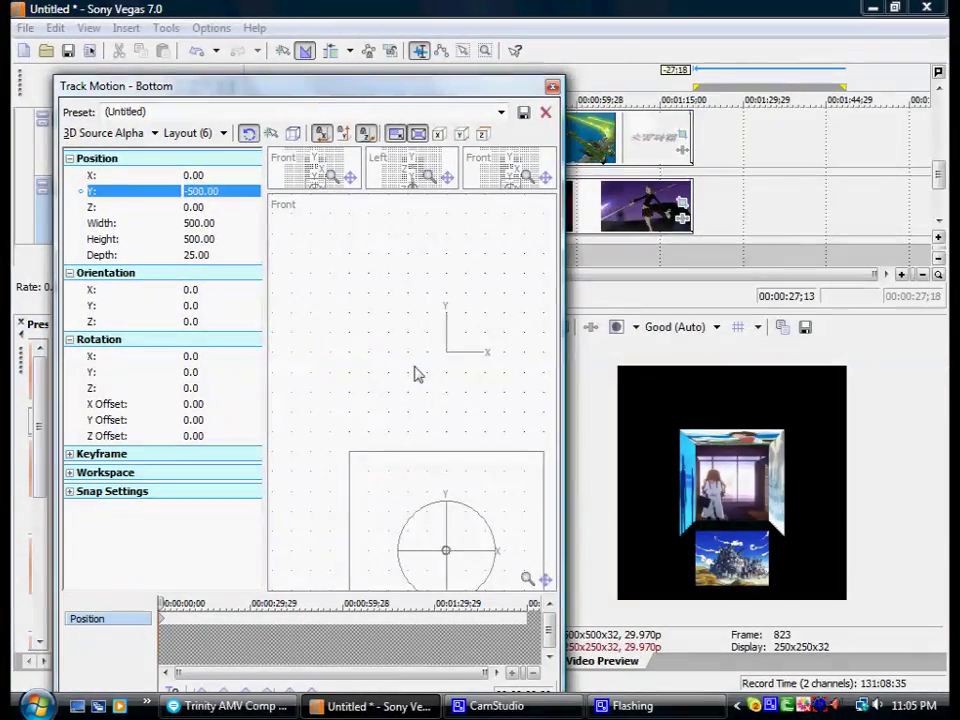
pyautogui.press('Return')
# - Move the Bottom panel's rotation centre above it to a Y offset of 250
pyautogui.moveTo(404, 489); pyautogui.dragTo(404, 422)
pyautogui.click(311, 386)
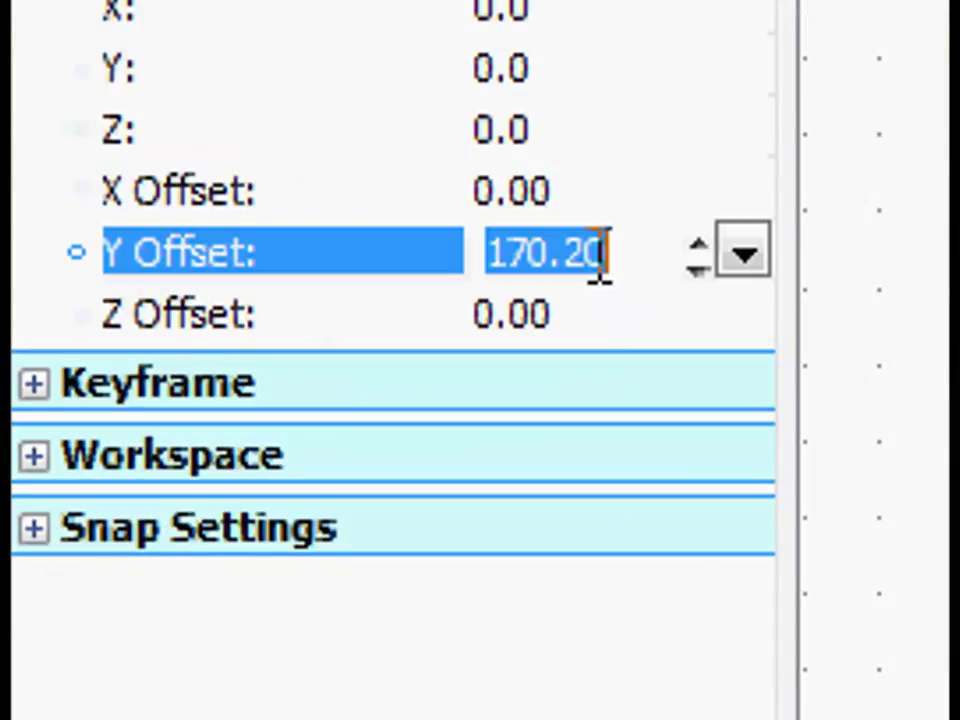
pyautogui.write('25')
pyautogui.press('Return')
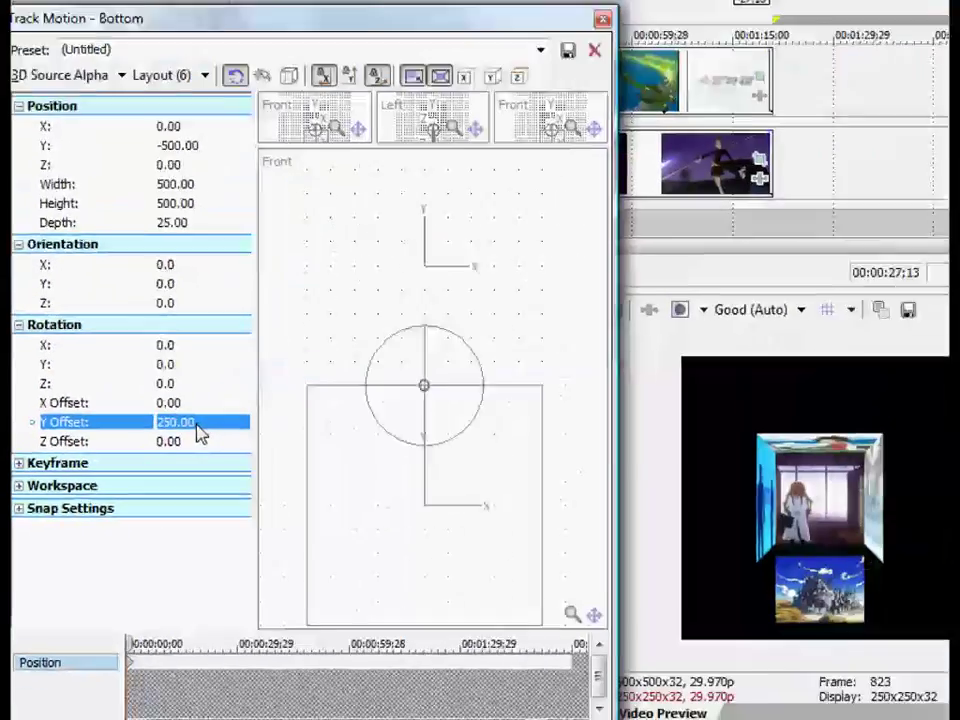
# - Tilt the Bottom panel -90 degrees on X, close its settings, and scroll the track list up
pyautogui.click(395, 423)
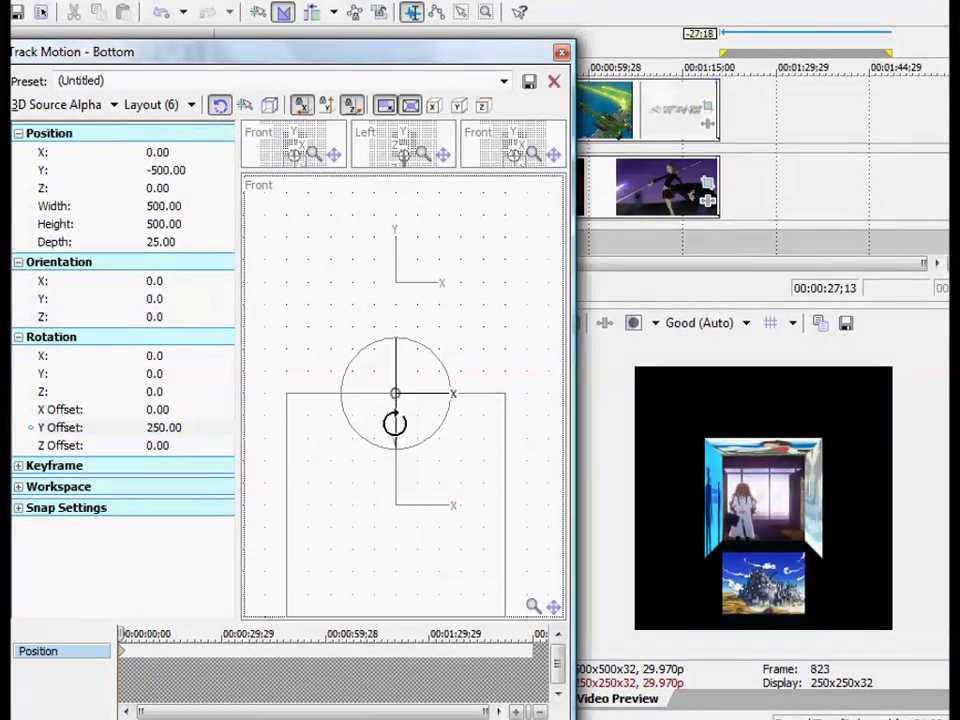
pyautogui.moveTo(395, 423); pyautogui.dragTo(396, 390)
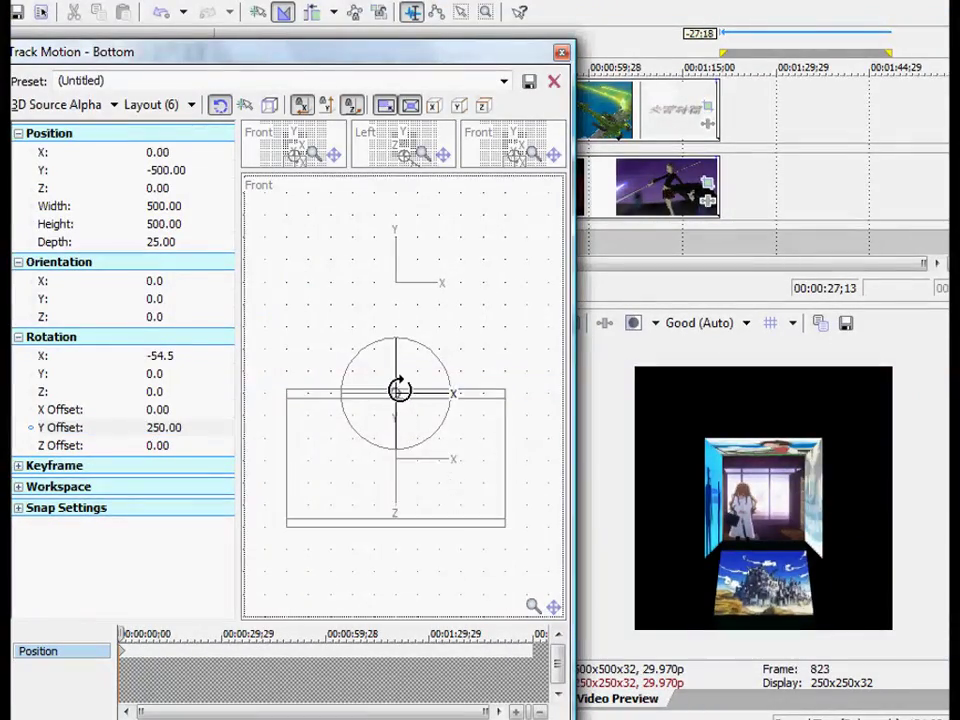
pyautogui.click(173, 355)
pyautogui.write('-90.')
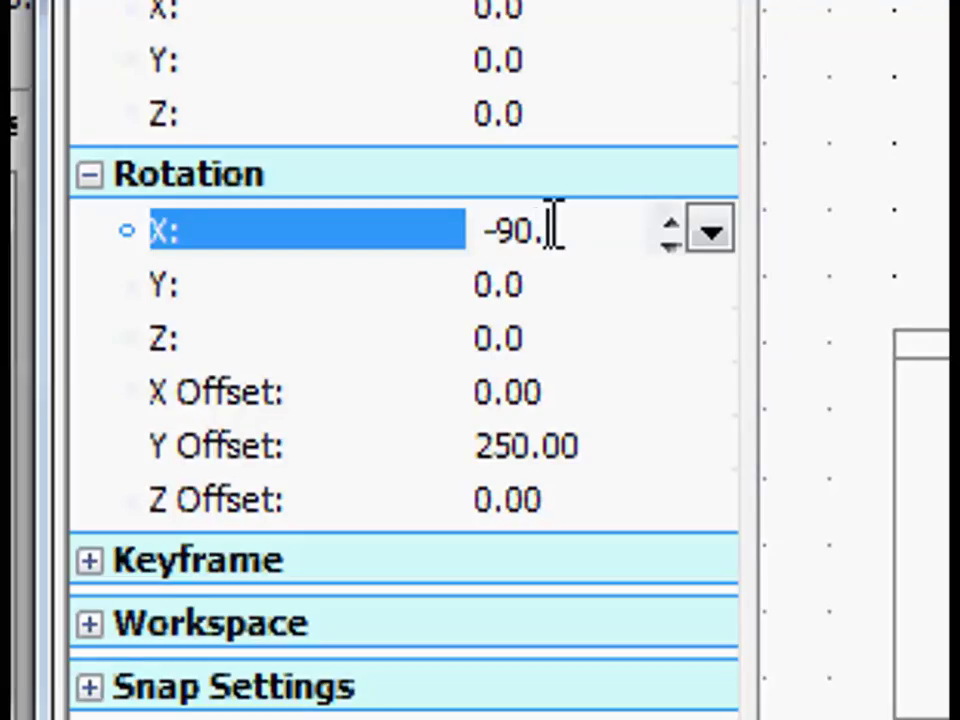
pyautogui.write('0')
pyautogui.press('Return')
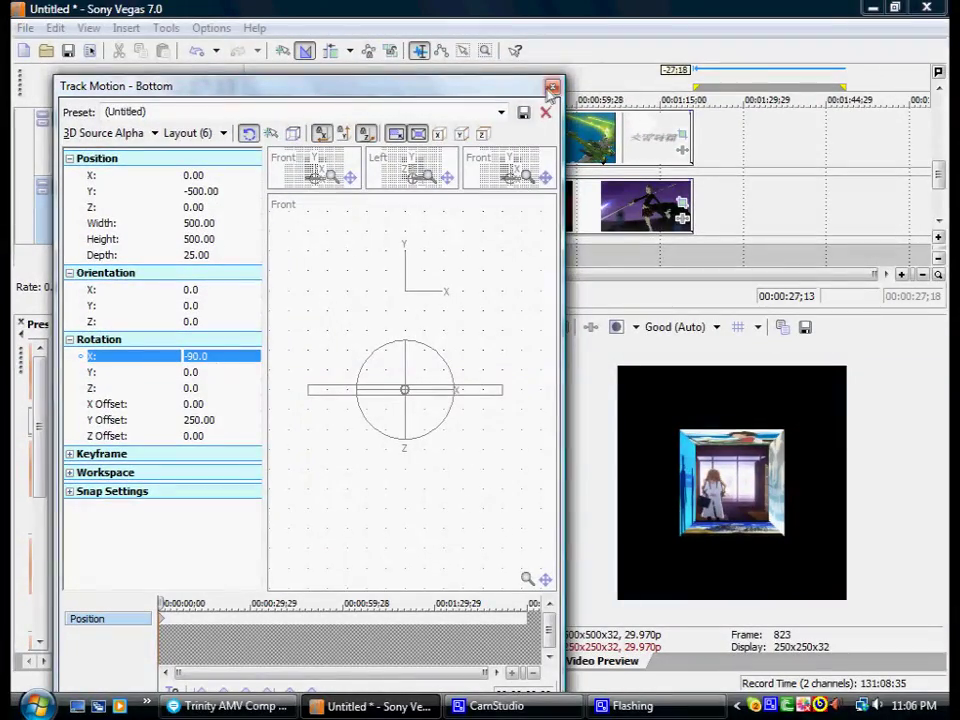
pyautogui.click(551, 88)
pyautogui.moveTo(937, 189); pyautogui.dragTo(942, 122)
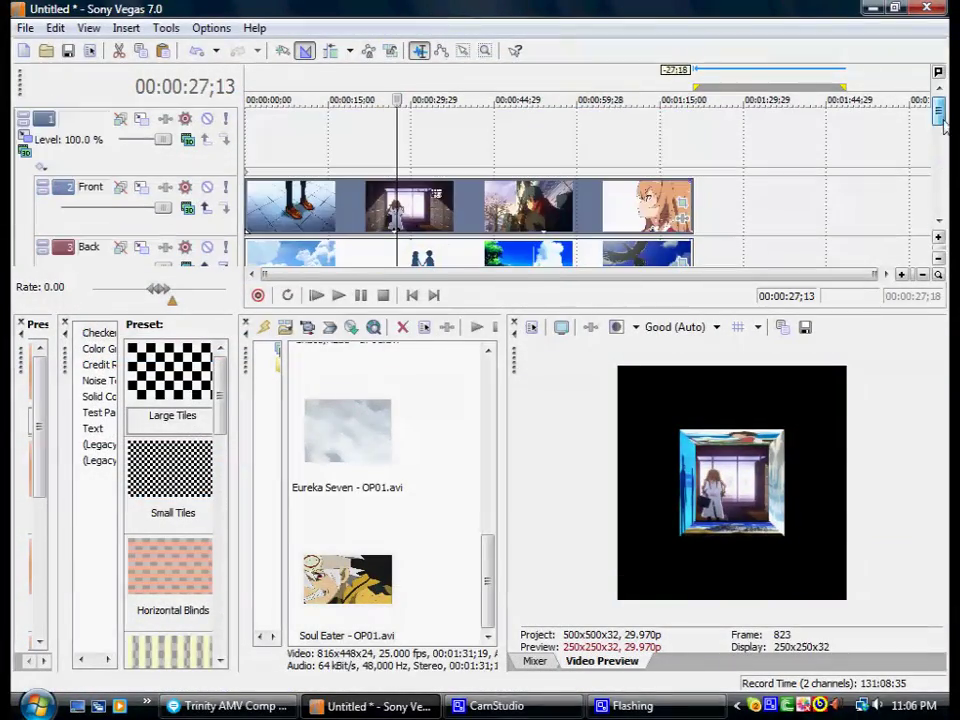
# - Viewing from the top with Y locked, set the Front track's Position Z to -500, then close
pyautogui.click(142, 190)
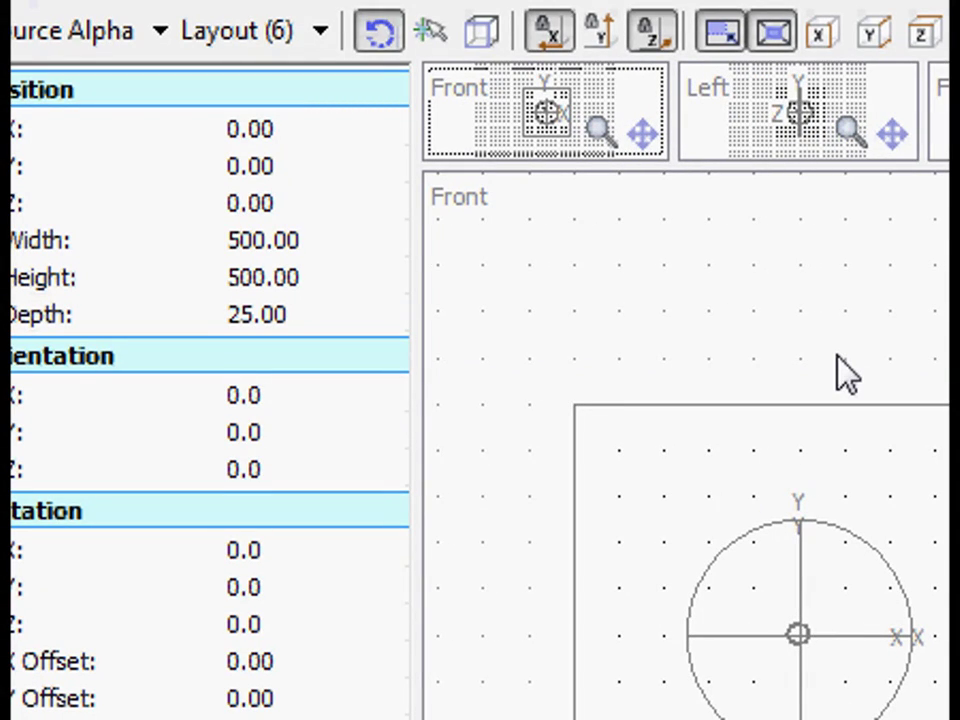
pyautogui.click(462, 205)
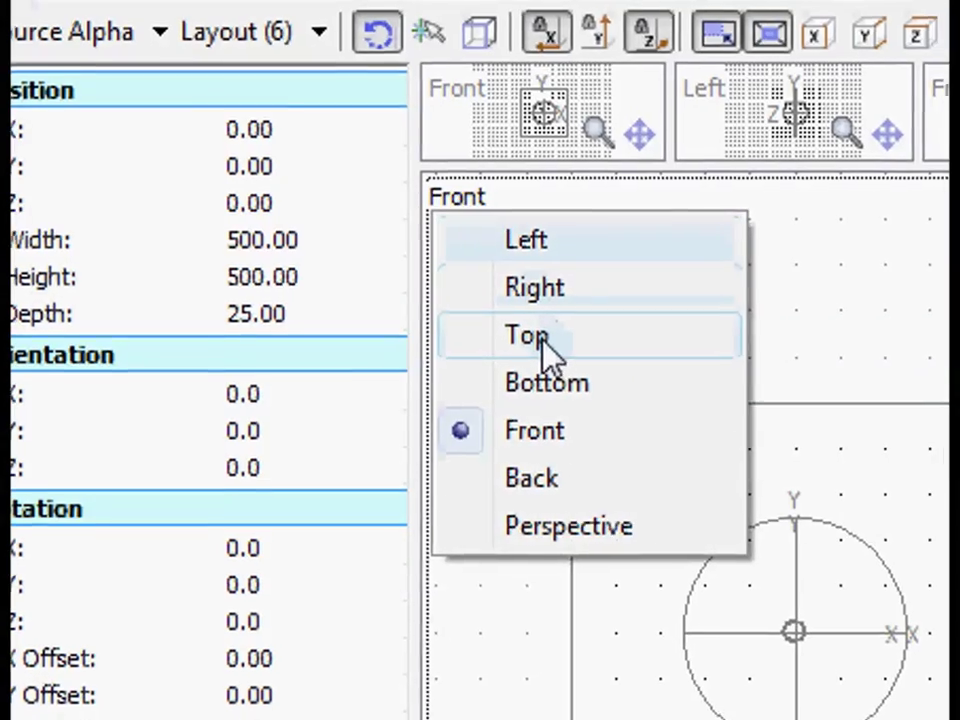
pyautogui.click(541, 340)
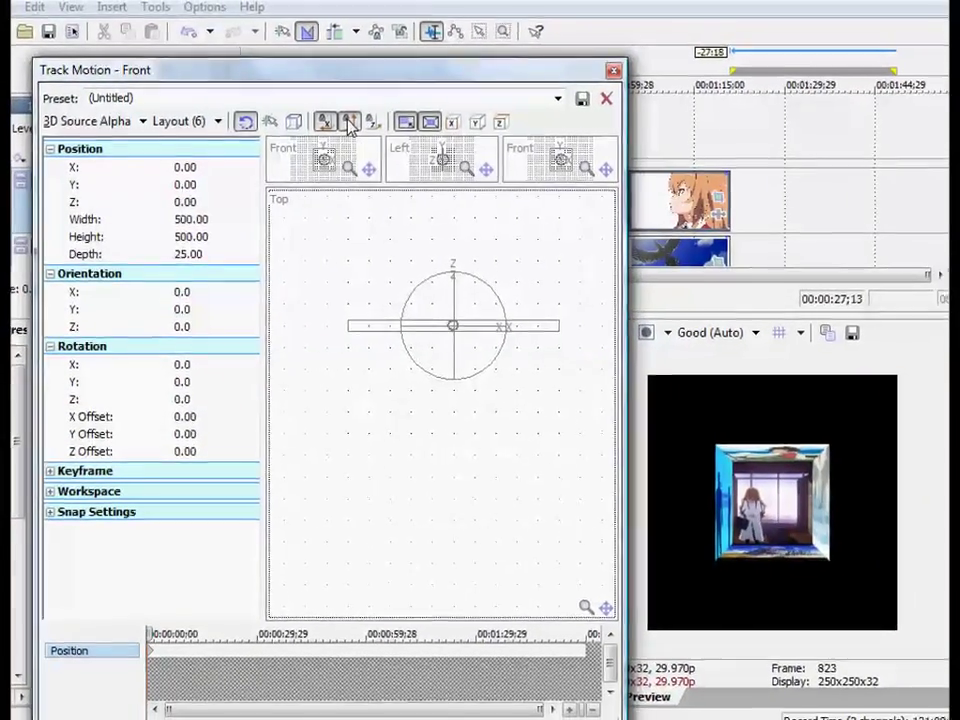
pyautogui.click(349, 120)
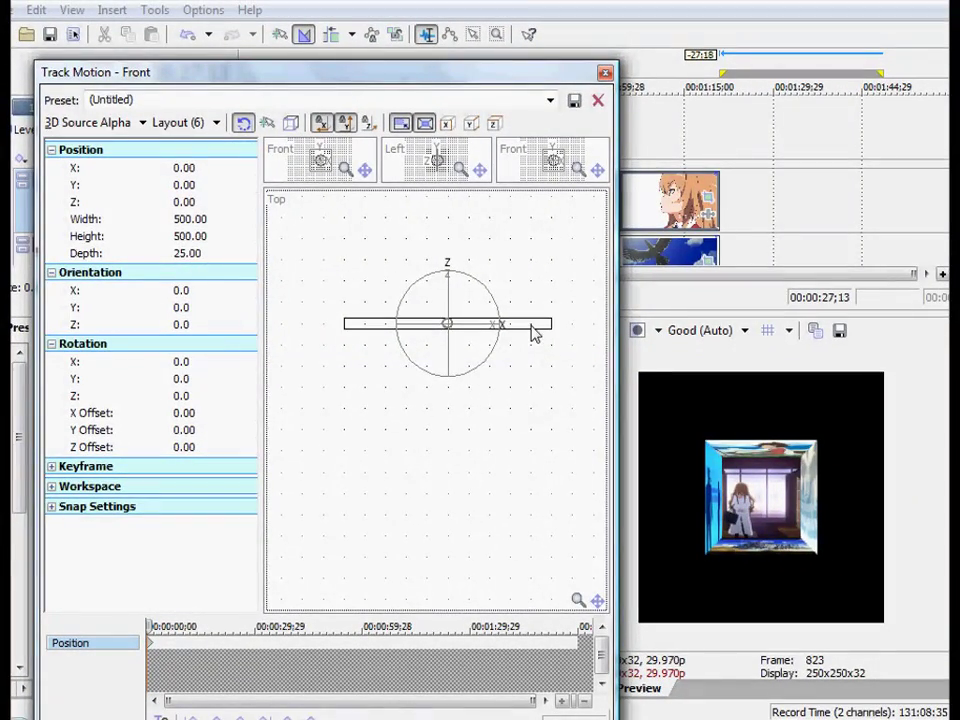
pyautogui.moveTo(533, 333); pyautogui.dragTo(526, 385)
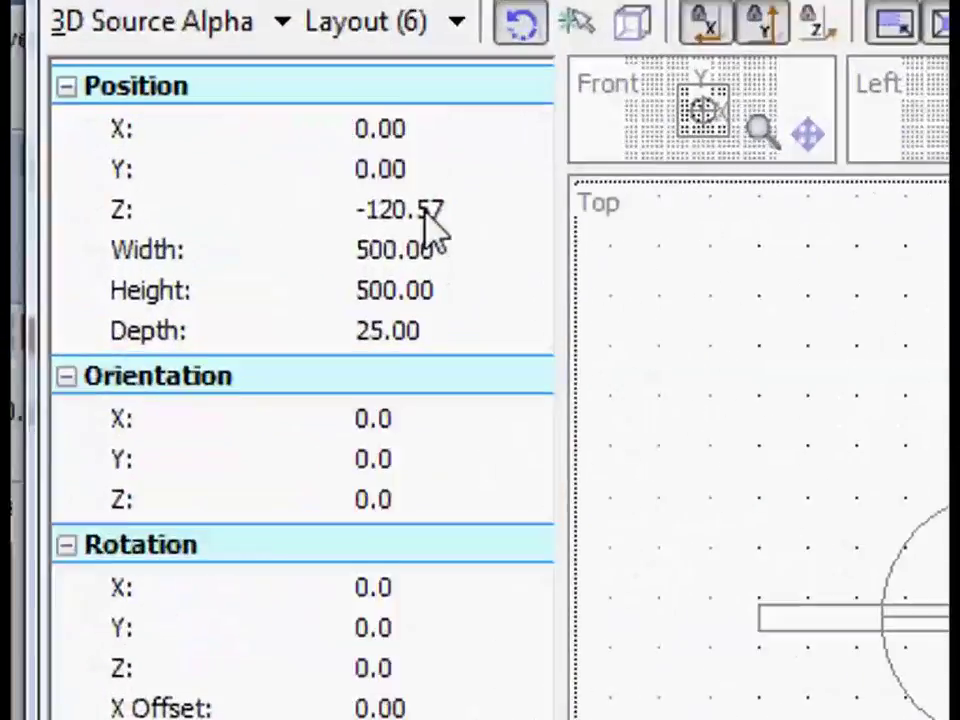
pyautogui.click(198, 202)
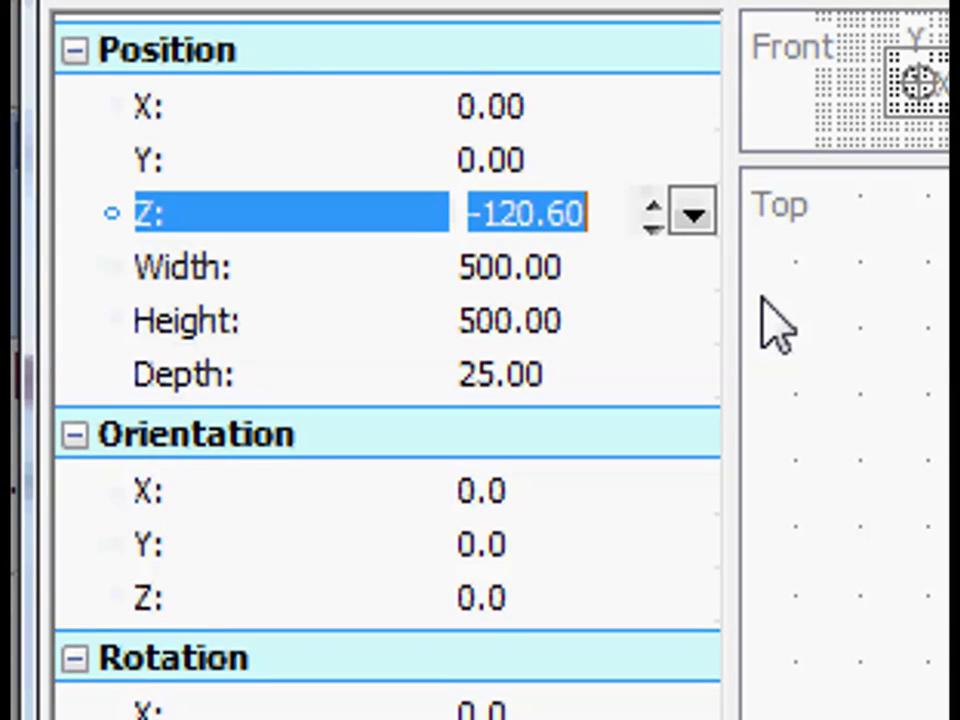
pyautogui.write('-500')
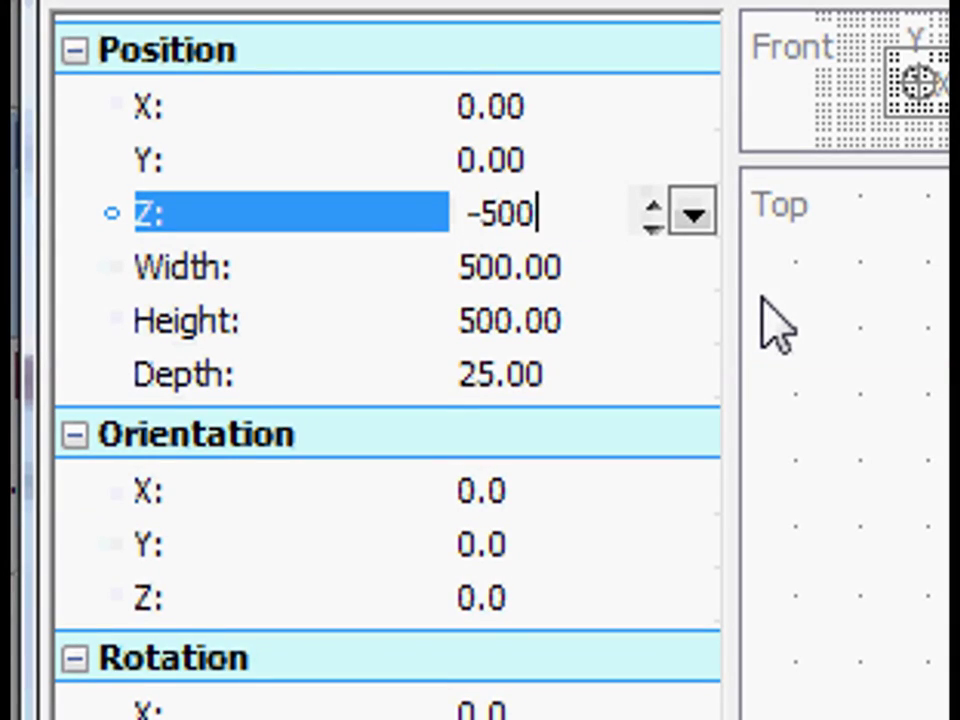
pyautogui.write('.')
pyautogui.press('Return')
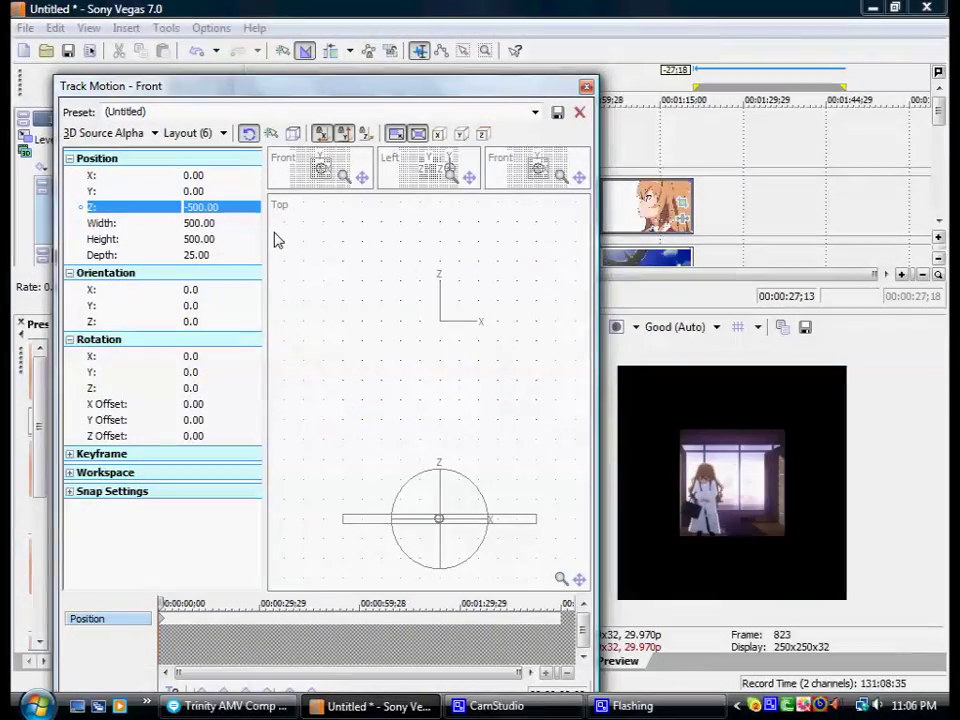
pyautogui.click(586, 87)
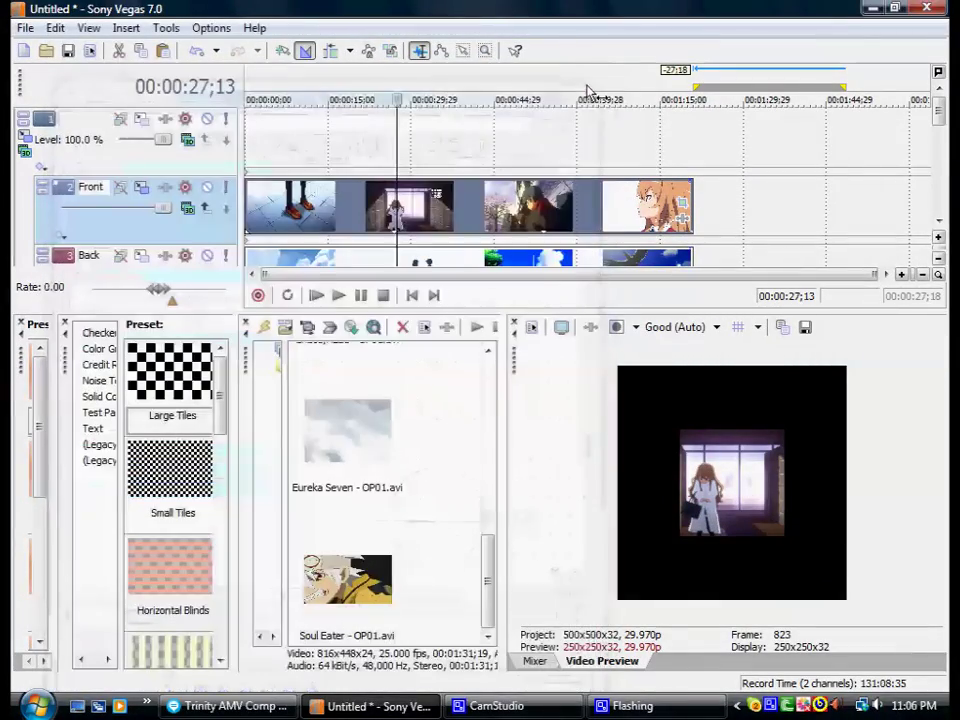
# - Open Track 1's Parent Track Motion in Front view and turn the cube to -1.3 on X and Y
pyautogui.click(23, 142)
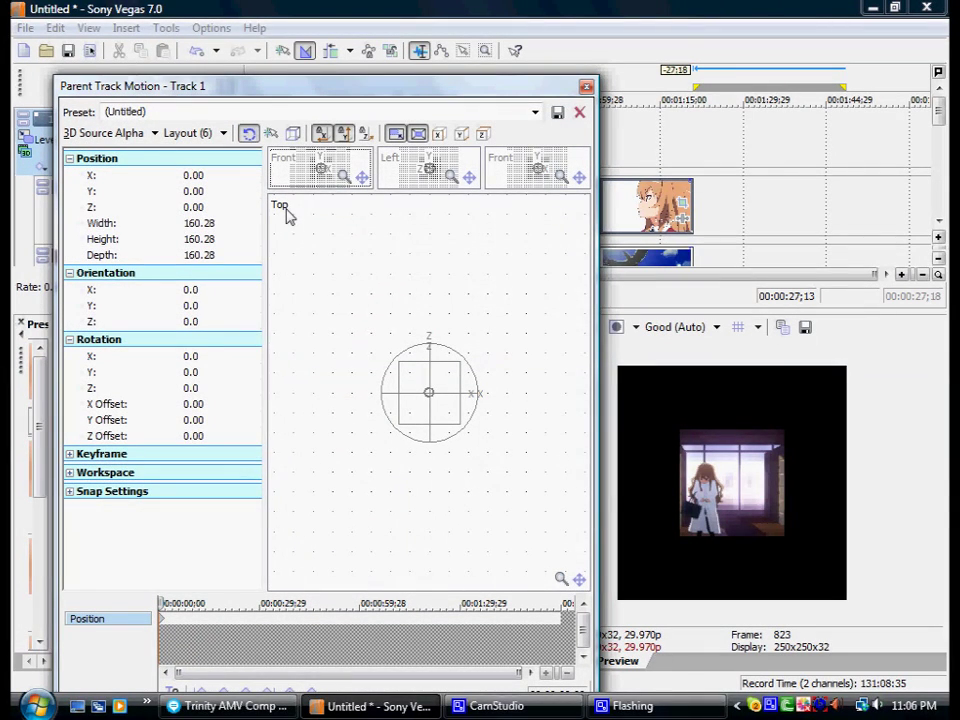
pyautogui.click(284, 210)
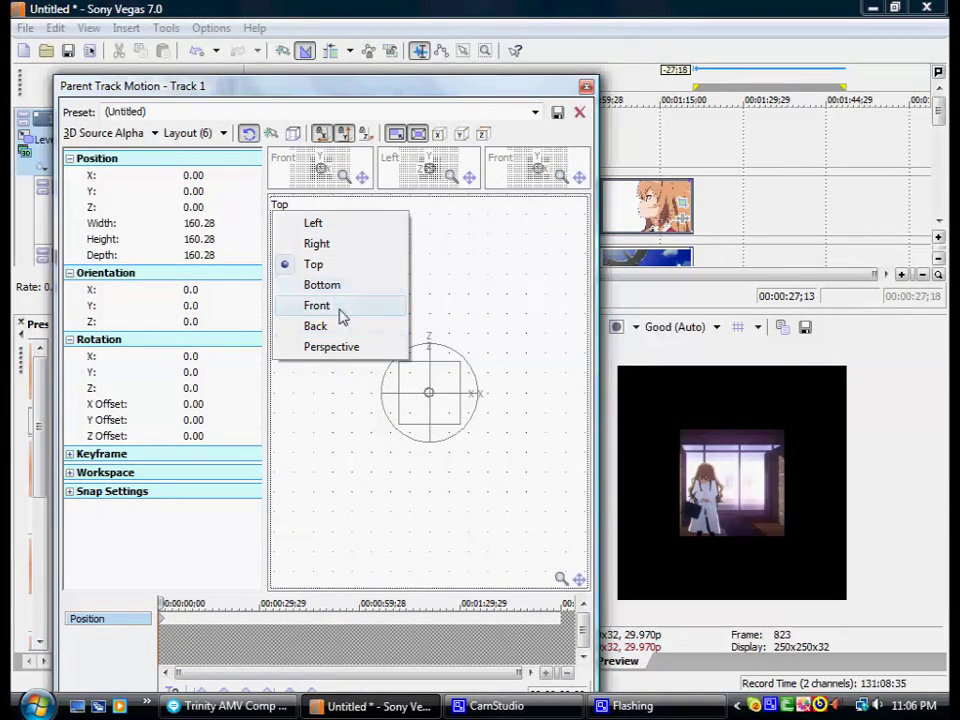
pyautogui.click(339, 308)
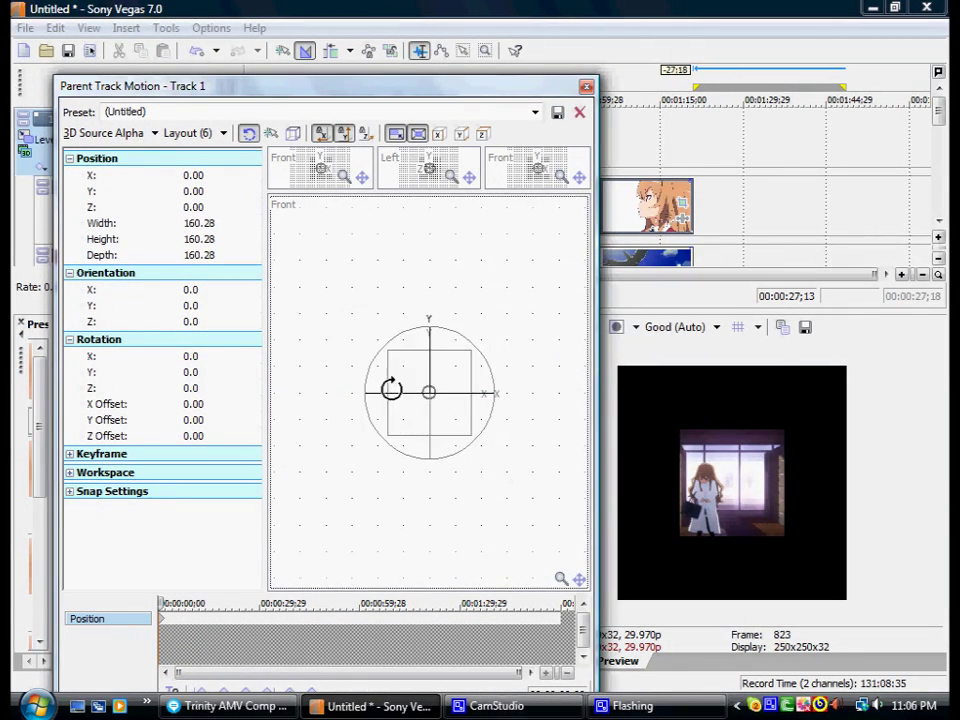
pyautogui.moveTo(401, 391); pyautogui.dragTo(372, 392)
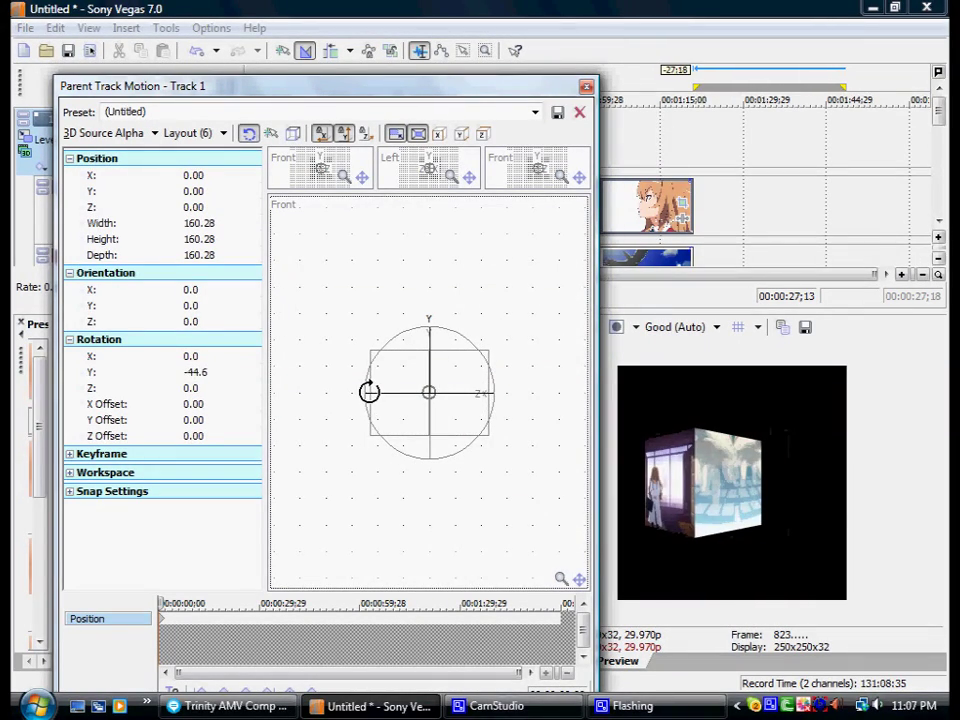
pyautogui.moveTo(369, 392); pyautogui.dragTo(441, 376)
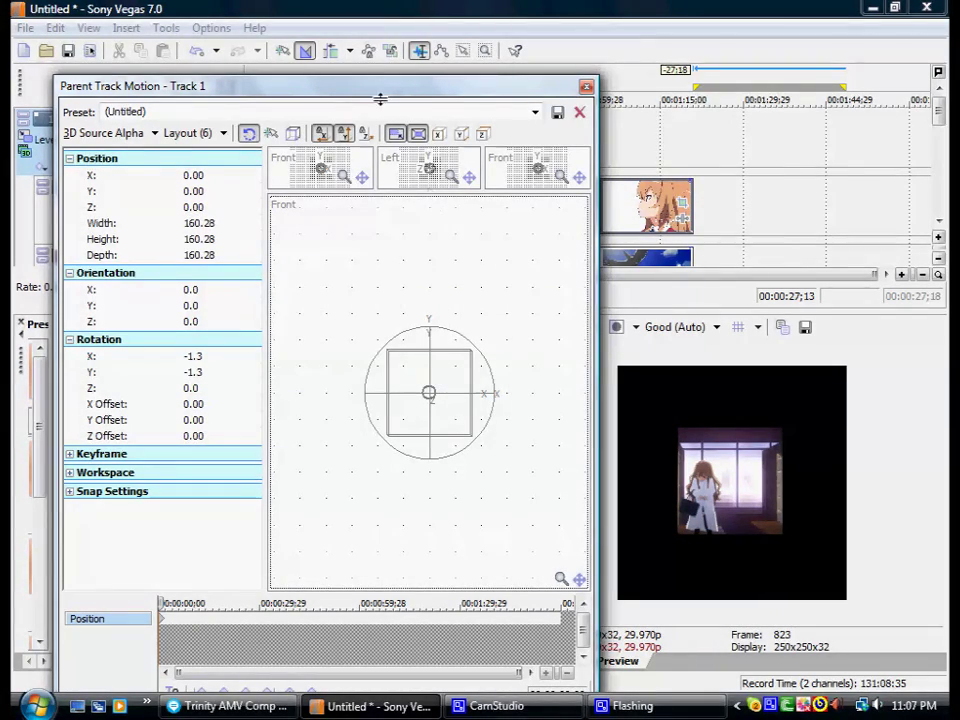
pyautogui.moveTo(364, 80); pyautogui.dragTo(362, 34)
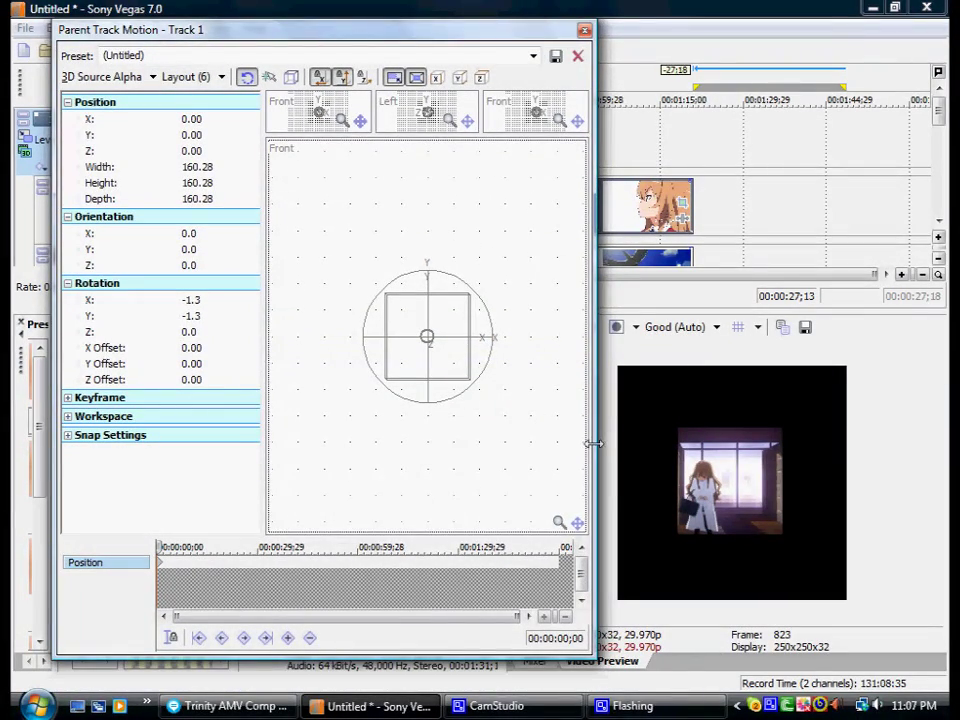
pyautogui.moveTo(593, 443); pyautogui.dragTo(605, 443)
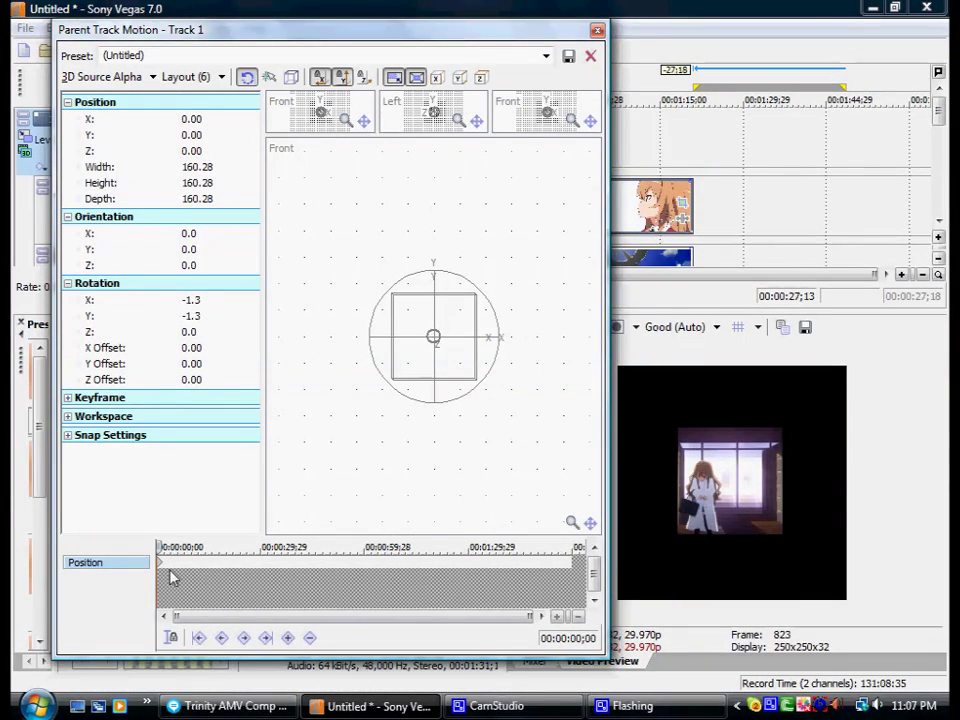
# - Keyframe the cube spinning on its X axis at the two-second mark
pyautogui.scroll(10, 170, 577)
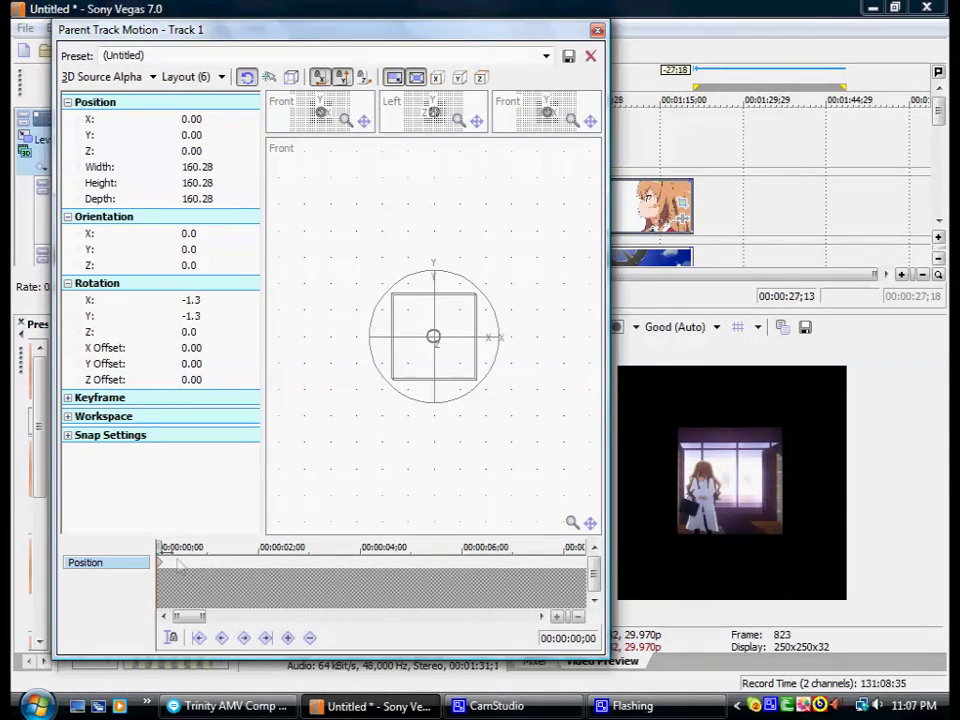
pyautogui.scroll(1, 178, 568)
pyautogui.moveTo(184, 549); pyautogui.dragTo(229, 551)
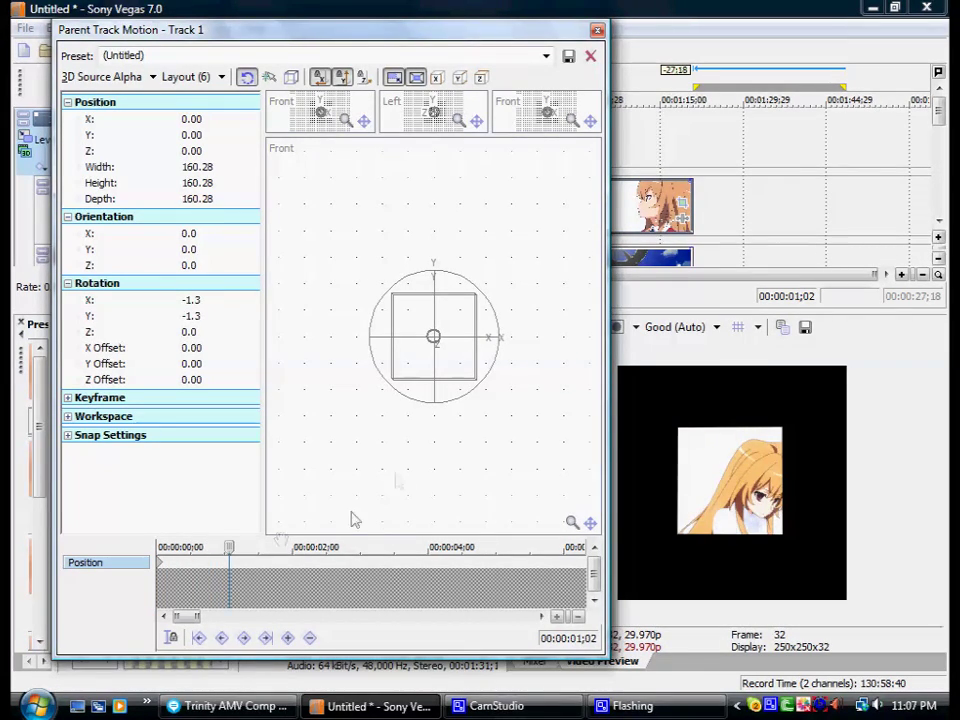
pyautogui.click(240, 547)
pyautogui.click(296, 547)
pyautogui.moveTo(433, 313); pyautogui.dragTo(417, 513)
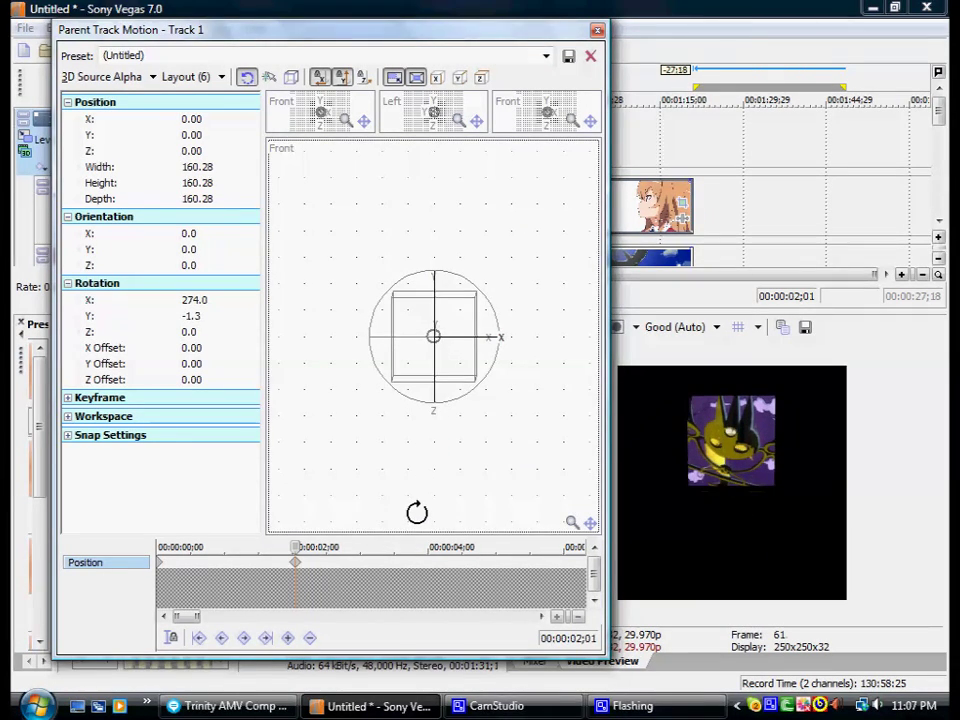
pyautogui.click(291, 77)
# - Tilt the cube near four seconds and twist it 45 degrees into a diamond at six seconds
pyautogui.moveTo(296, 552); pyautogui.dragTo(424, 553)
pyautogui.moveTo(407, 338); pyautogui.dragTo(435, 340)
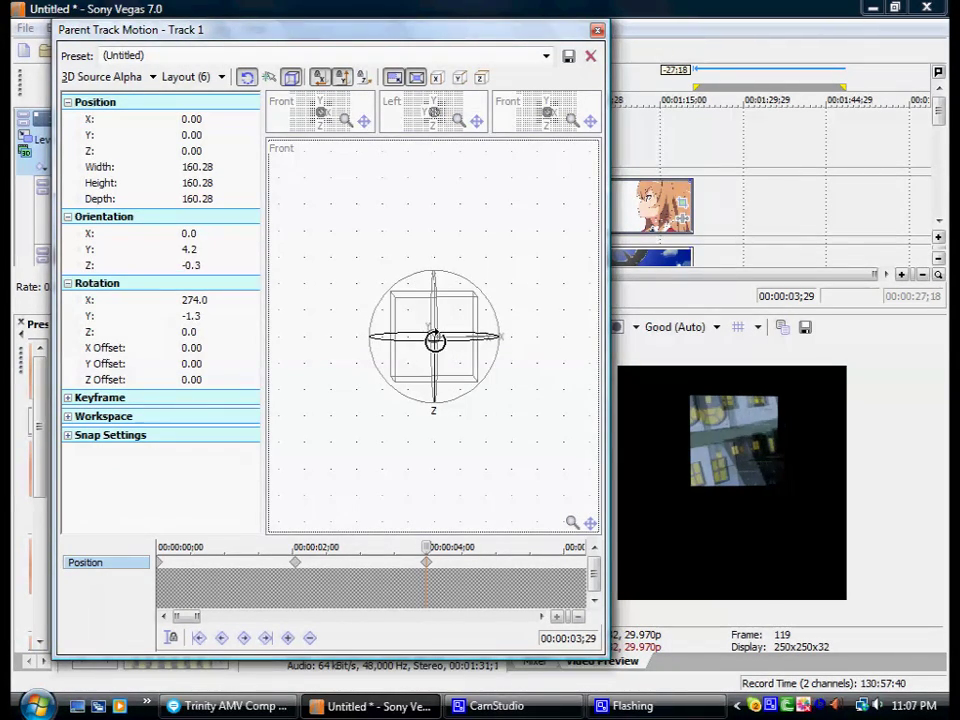
pyautogui.hscroll(2, 548, 636)
pyautogui.click(425, 558)
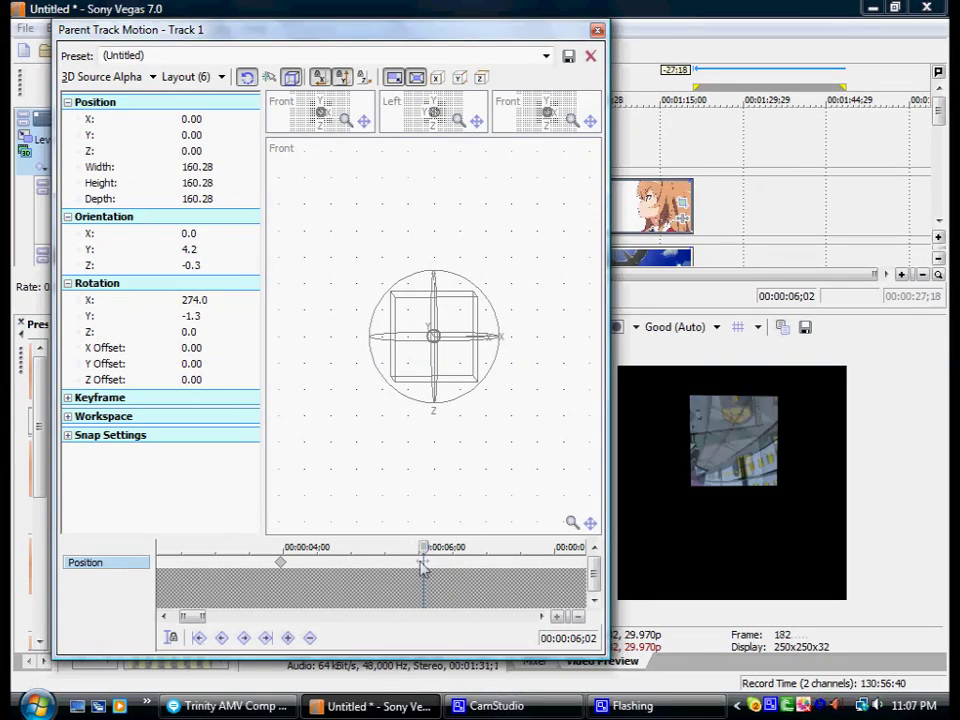
pyautogui.moveTo(374, 306); pyautogui.dragTo(451, 311)
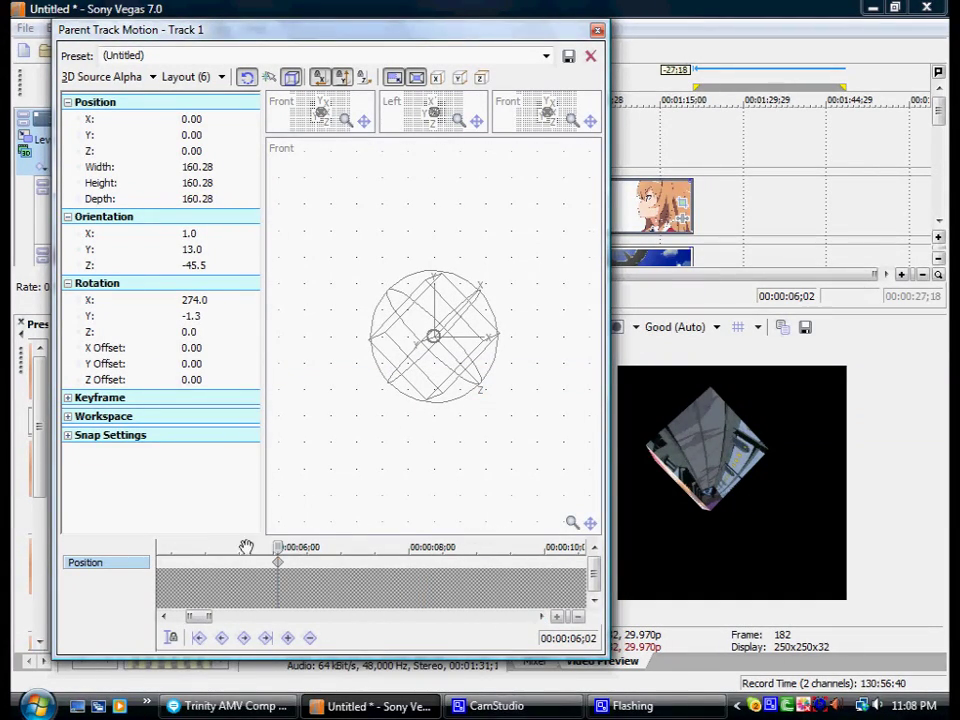
# - At eight seconds shift the cube down-right and tumble it, then close Parent Track Motion
pyautogui.moveTo(246, 546); pyautogui.dragTo(409, 547)
pyautogui.moveTo(464, 358)
pyautogui.mouseDown()
pyautogui.moveTo(484, 377)
pyautogui.moveTo(514, 368)
pyautogui.moveTo(488, 390)
pyautogui.moveTo(474, 313)
pyautogui.moveTo(529, 381)
pyautogui.moveTo(527, 369)
pyautogui.moveTo(486, 401)
pyautogui.moveTo(481, 332)
pyautogui.moveTo(506, 386)
pyautogui.moveTo(495, 390)
pyautogui.moveTo(456, 321)
pyautogui.moveTo(475, 345)
pyautogui.mouseUp()
pyautogui.moveTo(516, 444); pyautogui.dragTo(484, 322)
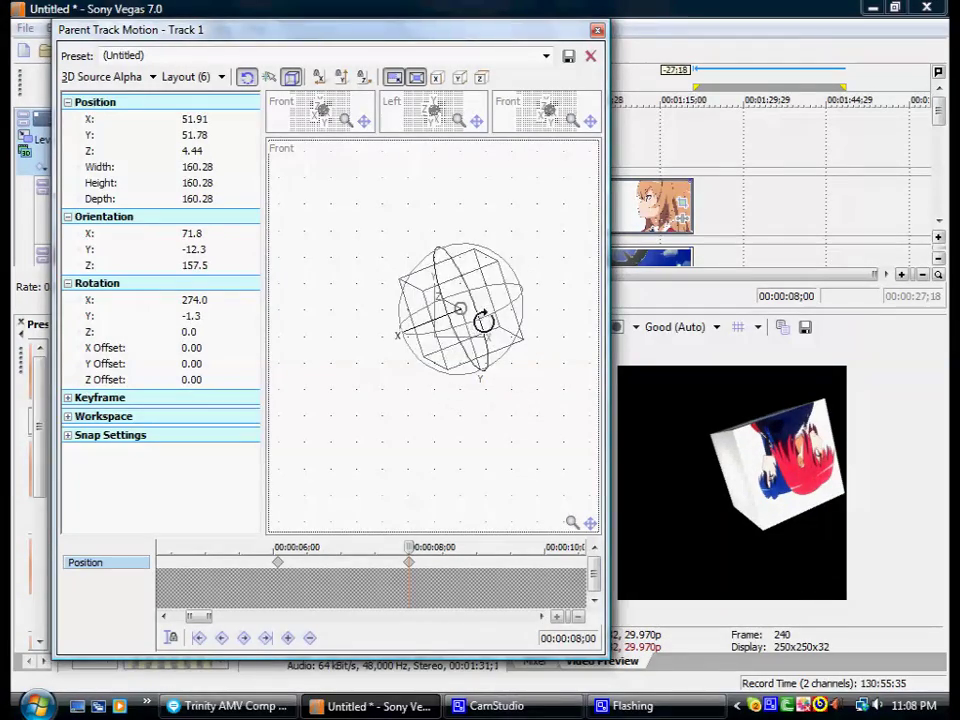
pyautogui.click(597, 30)
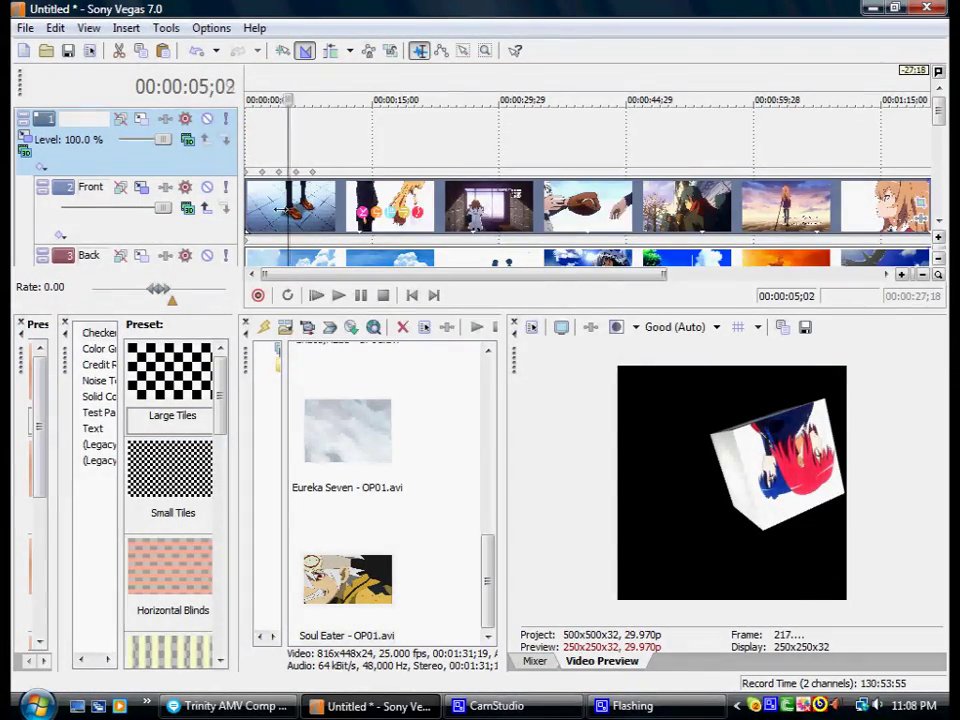
pyautogui.moveTo(310, 207); pyautogui.dragTo(246, 205)
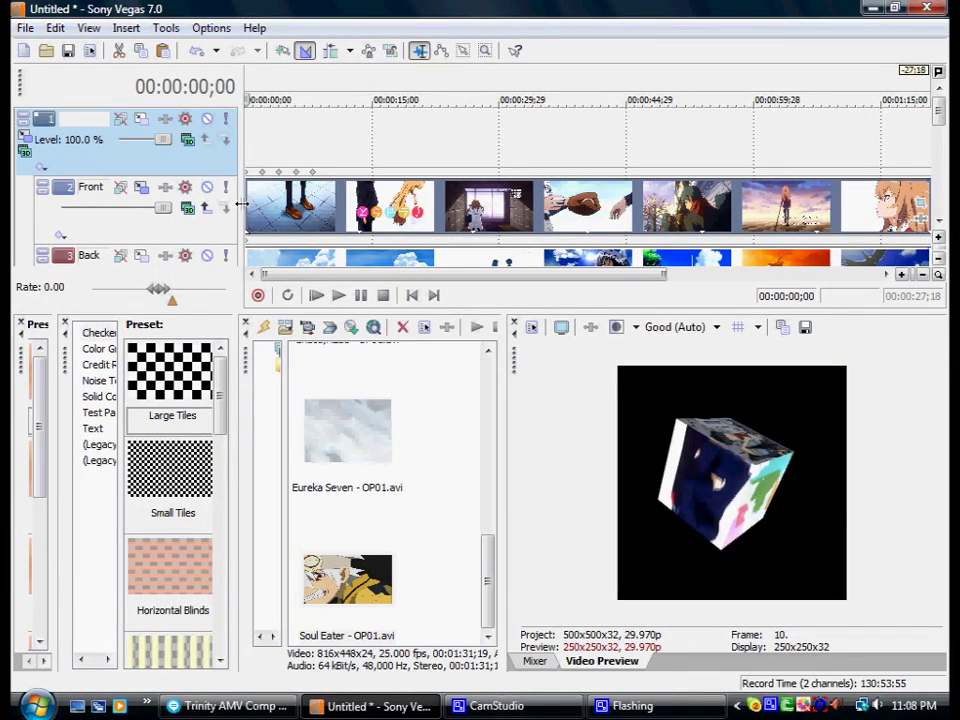
pyautogui.moveTo(246, 150); pyautogui.dragTo(305, 150)
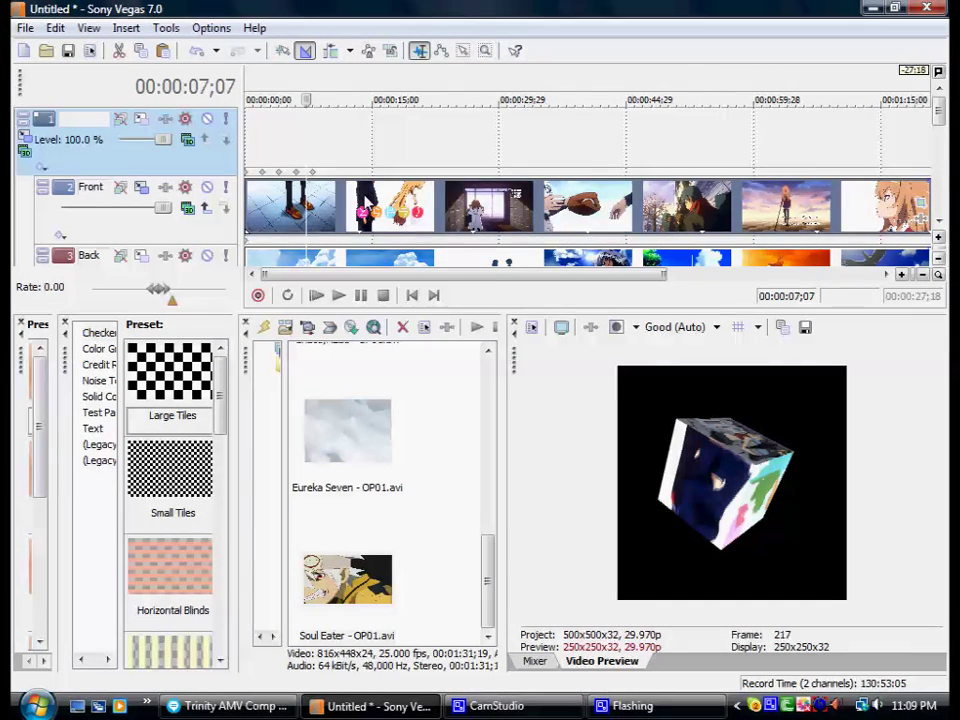
pyautogui.scroll(-2, 367, 200)
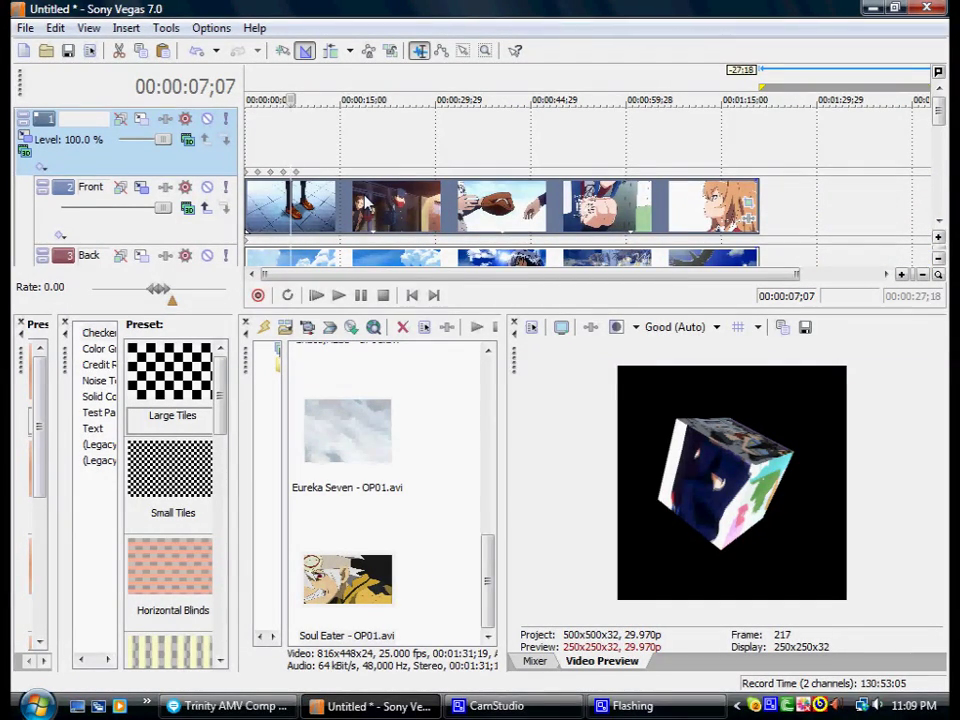